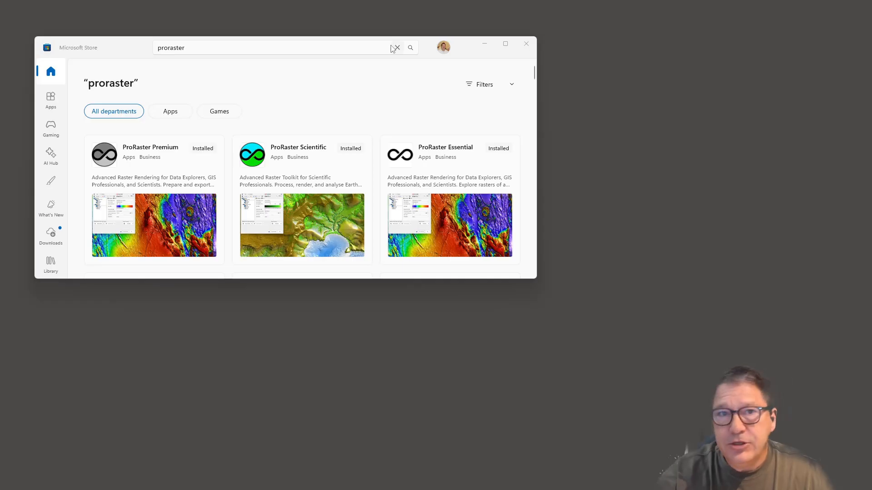
Minimize the Microsoft Store and look over the ProRaster product page in the browser, including the 4.1.00 release notice
click(484, 43)
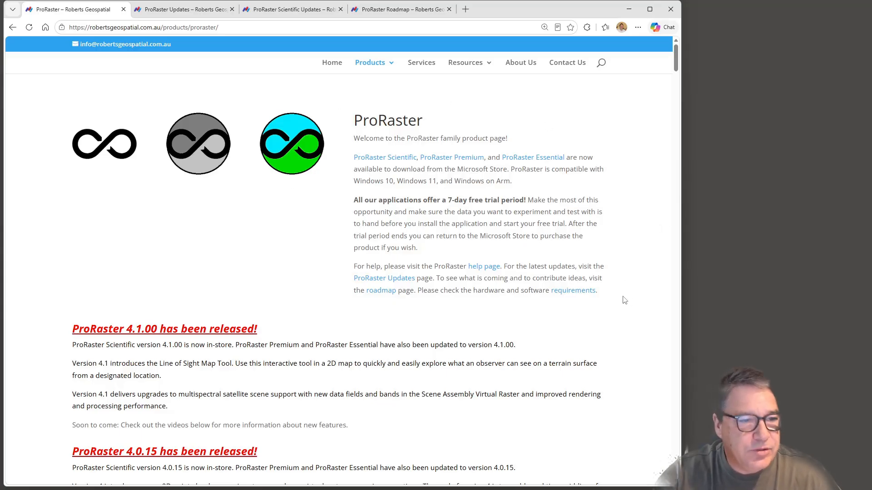
scroll(624, 300, down, 1)
scroll(624, 299, down, 2)
scroll(624, 300, up, 3)
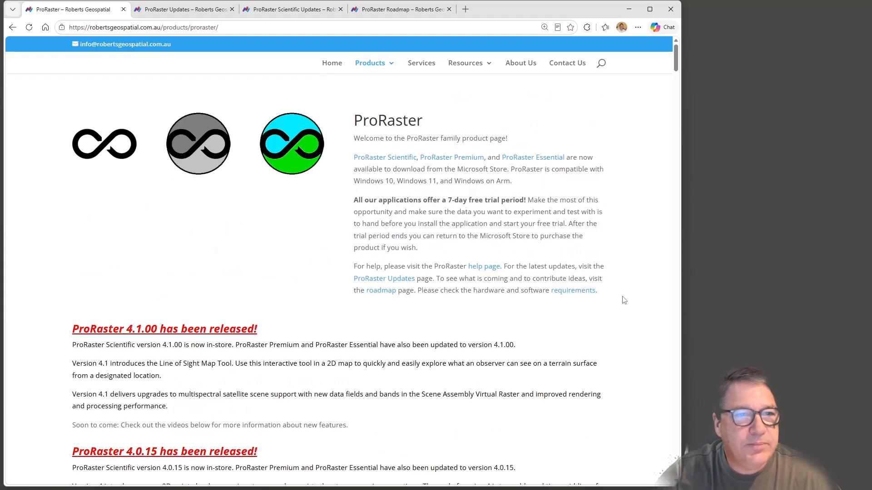
Review the table of releases and updated products on the ProRaster Updates page
click(191, 14)
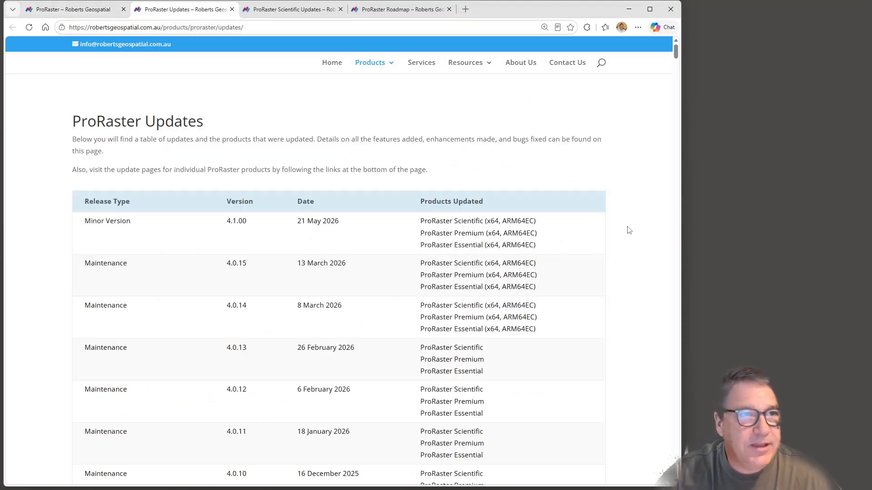
scroll(621, 243, down, 5)
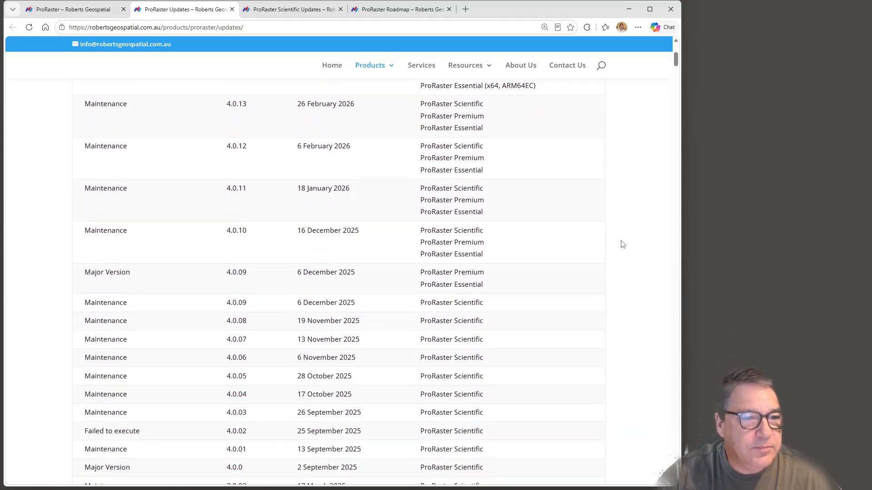
scroll(622, 244, up, 5)
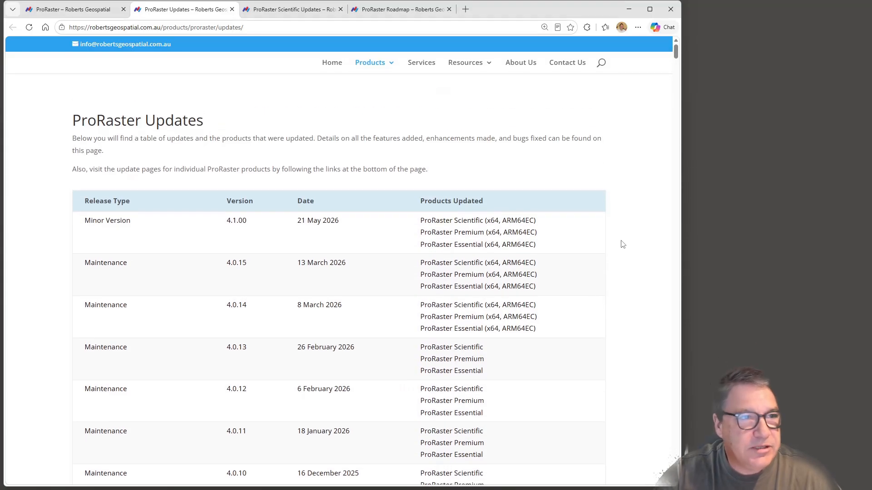
Read the Release 4.1.00 description and its list of changes on the ProRaster Scientific Updates page
mouse_move(443, 69)
click(285, 10)
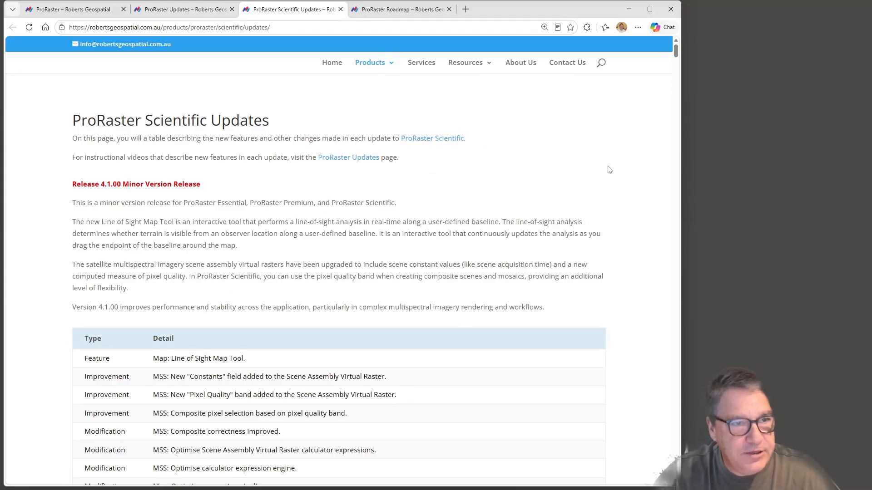
scroll(620, 200, down, 5)
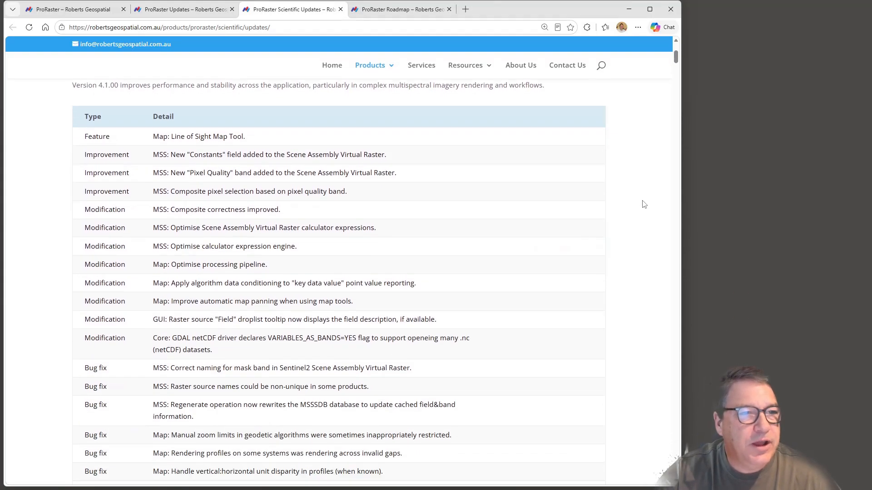
scroll(644, 204, down, 1)
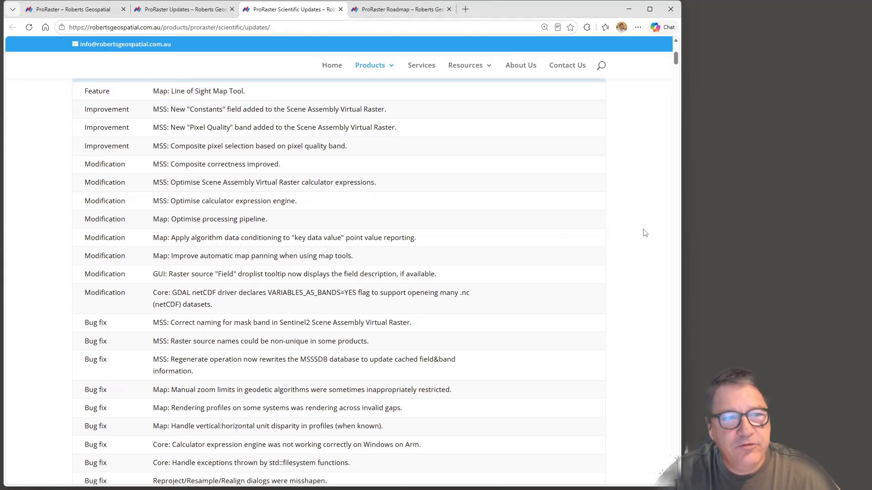
scroll(642, 235, down, 5)
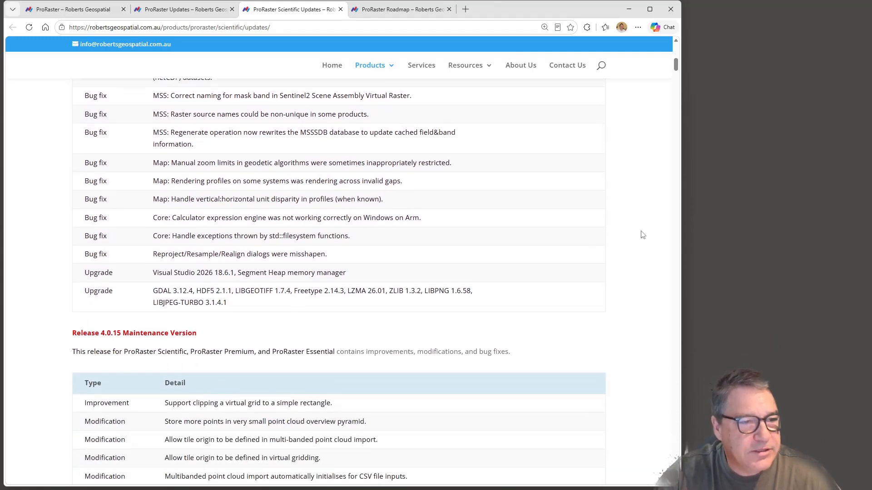
scroll(643, 234, up, 10)
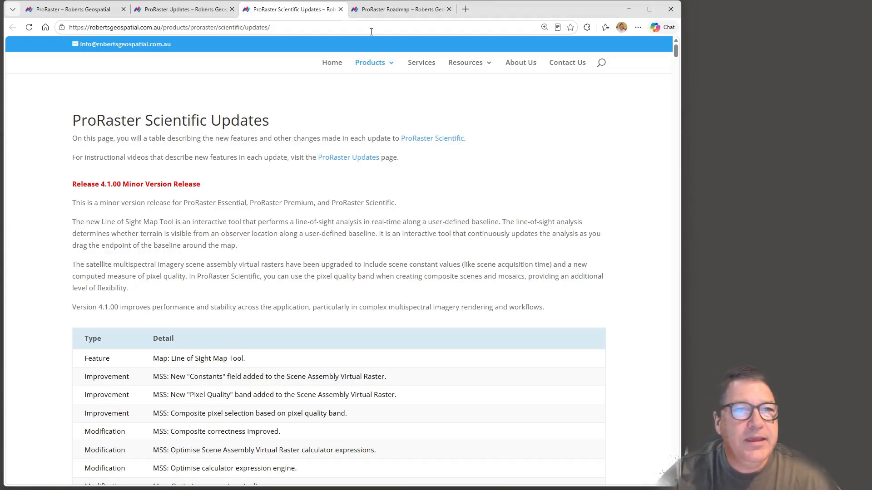
Look through the planned and implemented features on the ProRaster Roadmap page
click(400, 10)
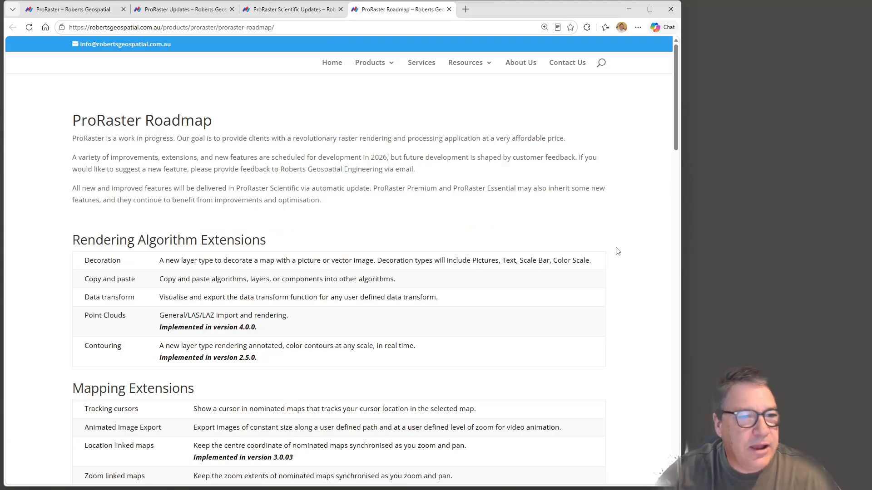
scroll(625, 257, down, 8)
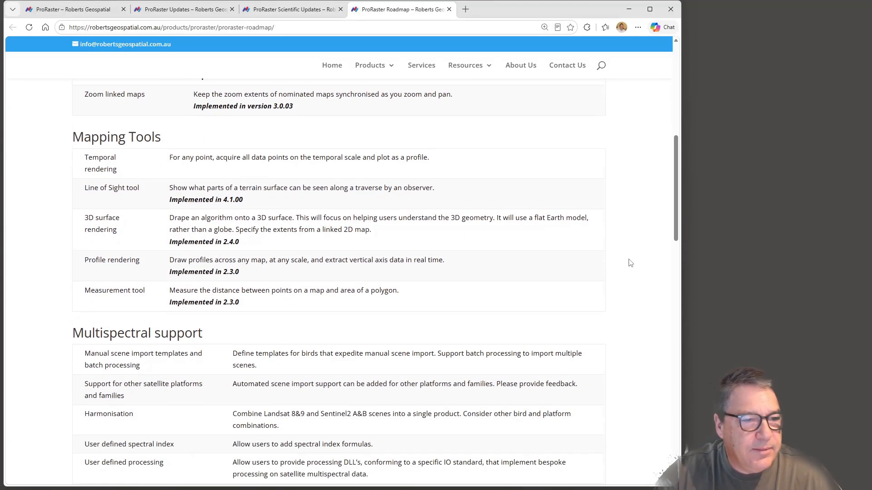
scroll(630, 263, up, 8)
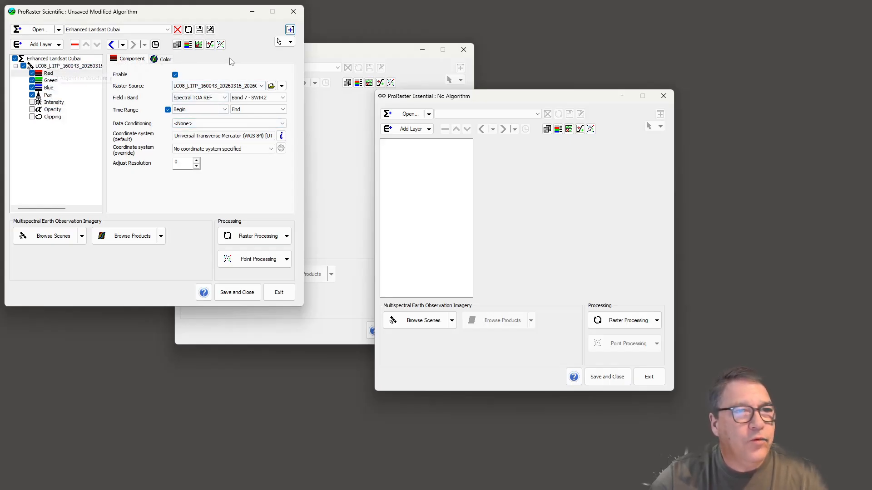
Inspect the fire and smoke plume beside the airport in the Enhanced Landsat Dubai map, closing the map when done
click(291, 30)
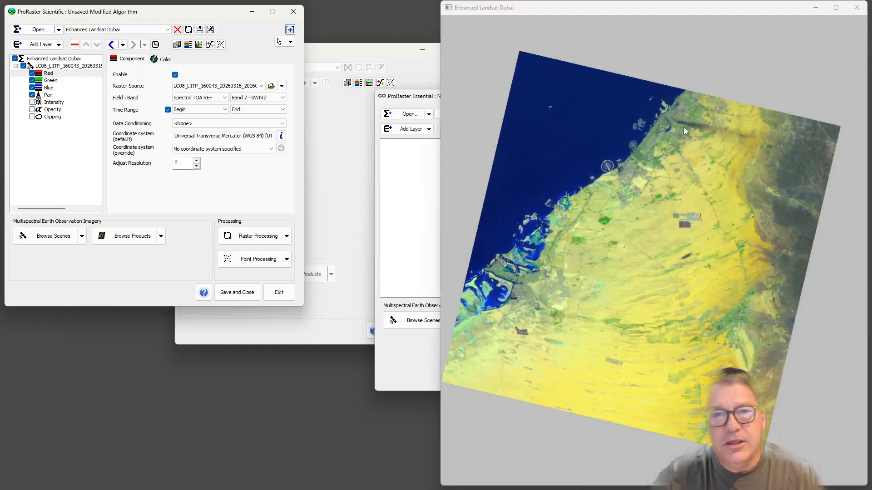
scroll(656, 128, up, 5)
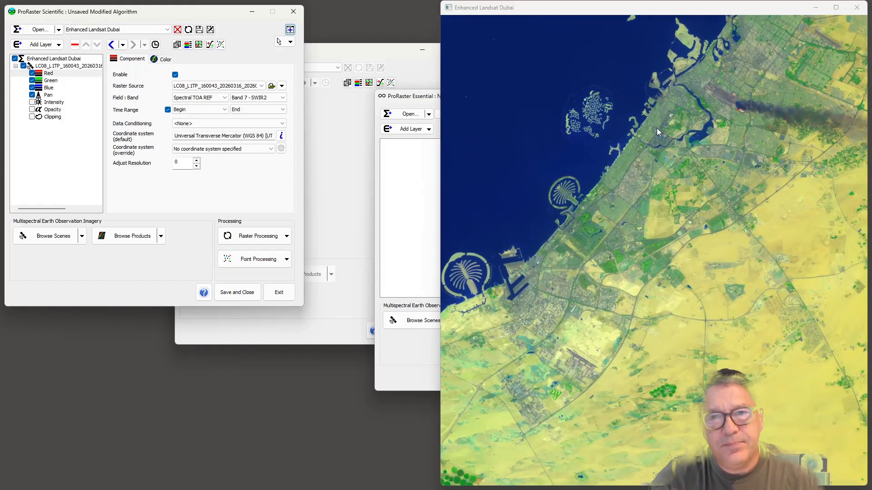
scroll(623, 200, up, 4)
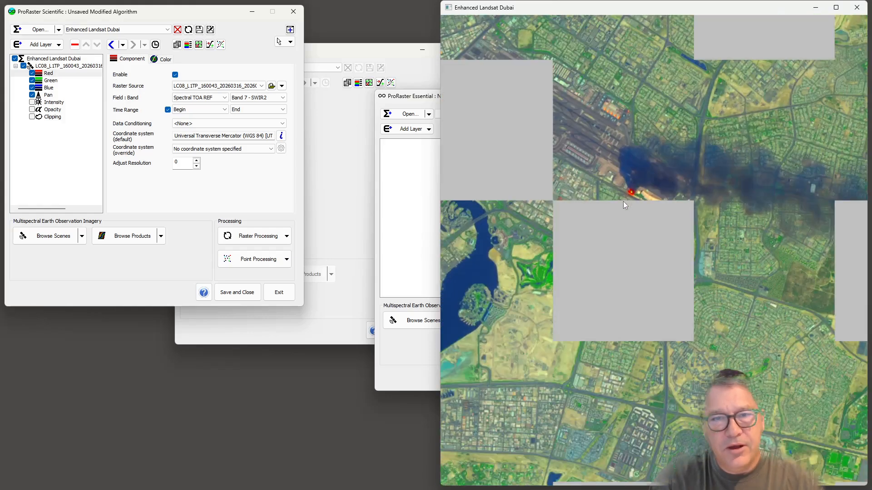
scroll(623, 201, down, 1)
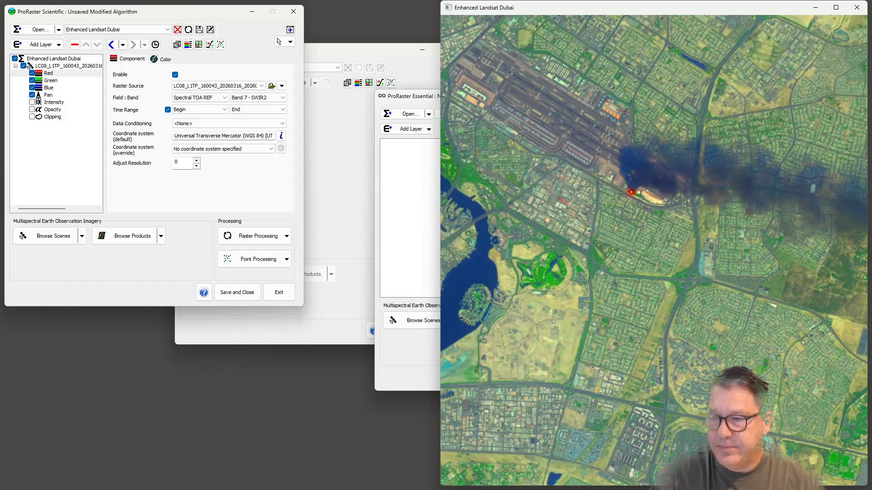
key(alt+F4)
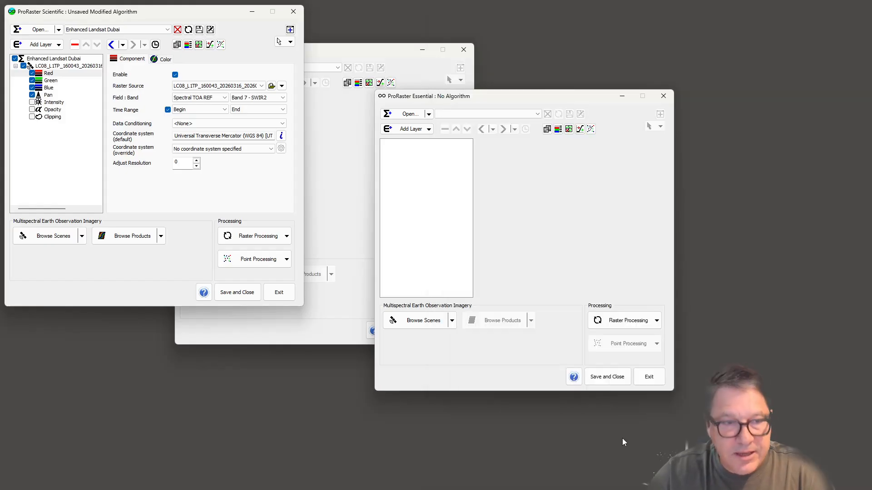
Examine the scene browsing, raster processing and point processing options in ProRaster Scientific, including the Virtual Gridding choices
click(82, 243)
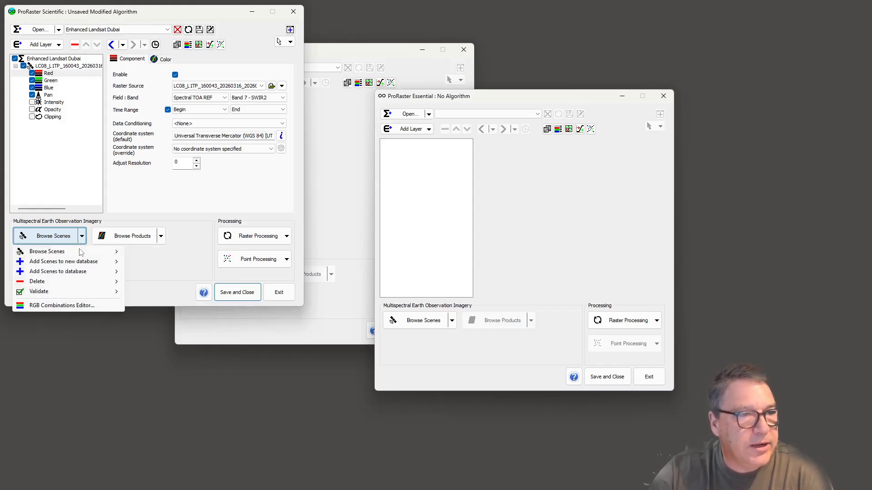
click(172, 257)
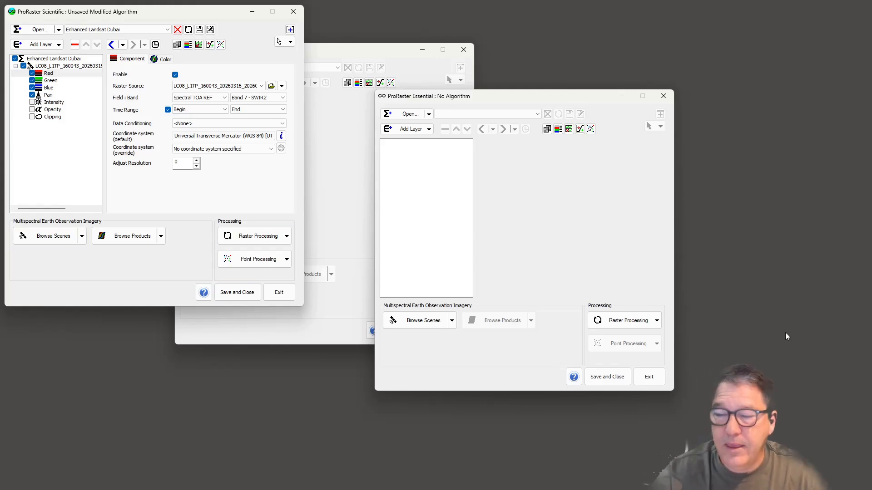
click(287, 236)
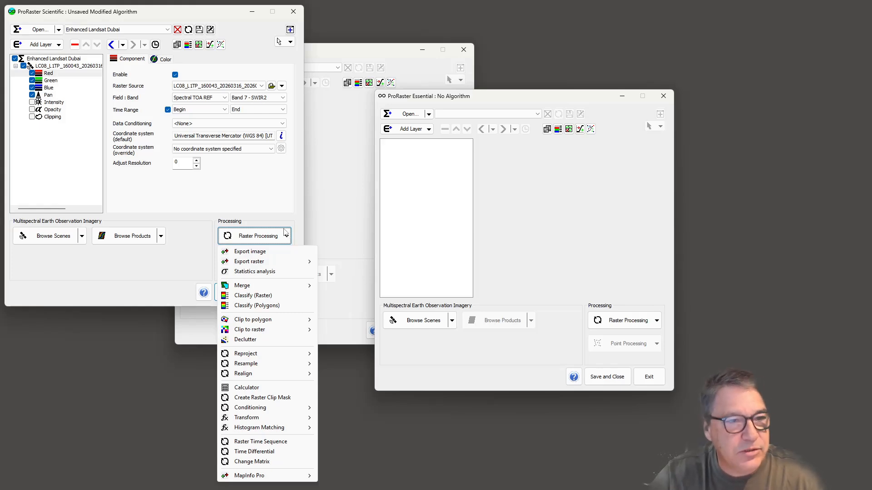
click(282, 223)
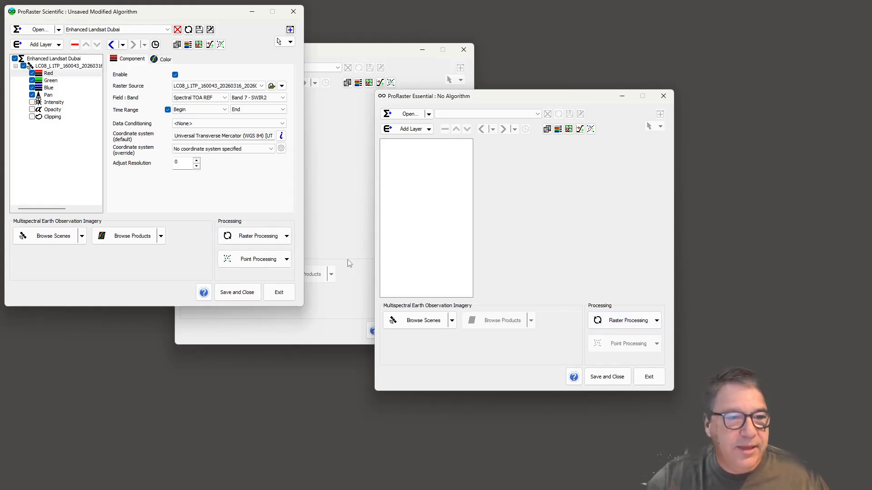
click(286, 259)
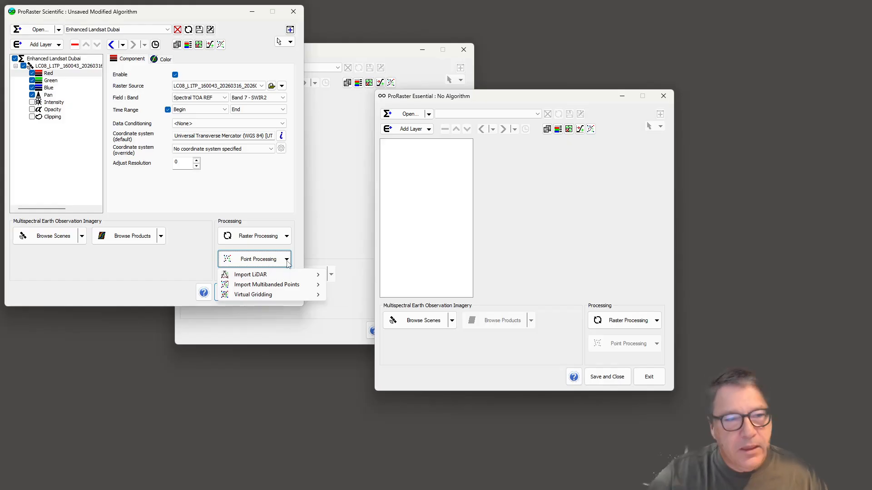
mouse_move(284, 275)
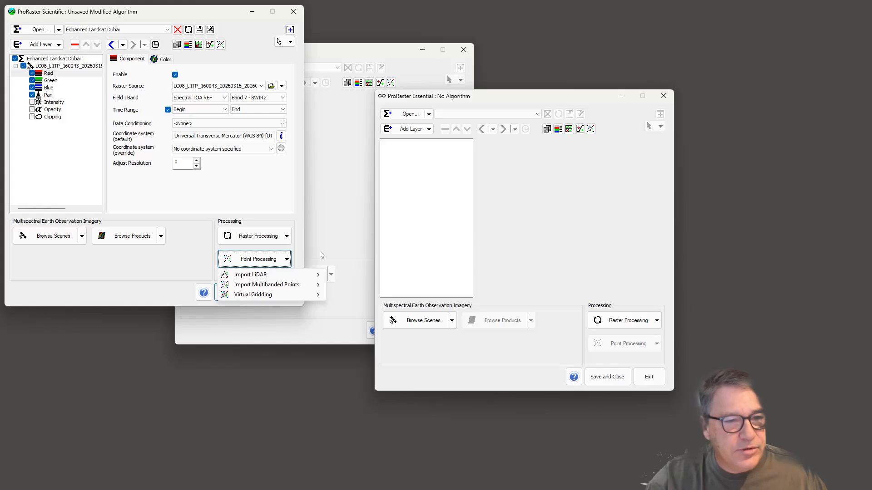
mouse_move(261, 285)
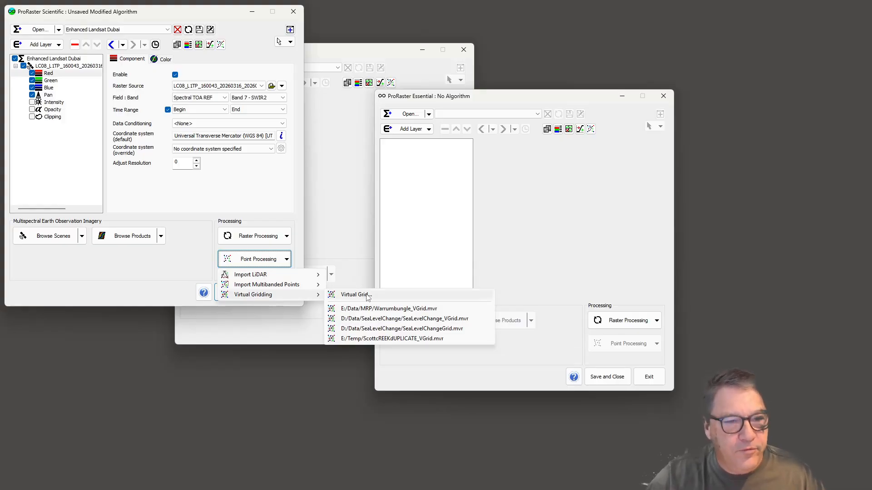
click(280, 368)
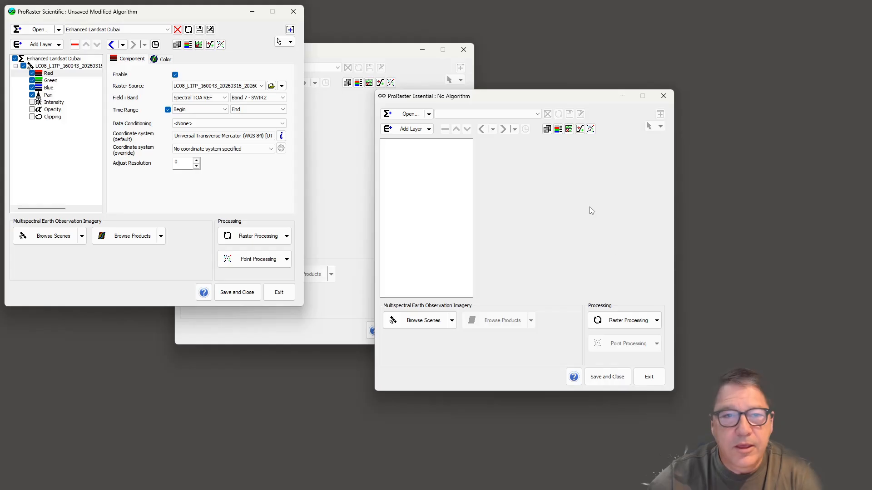
click(171, 10)
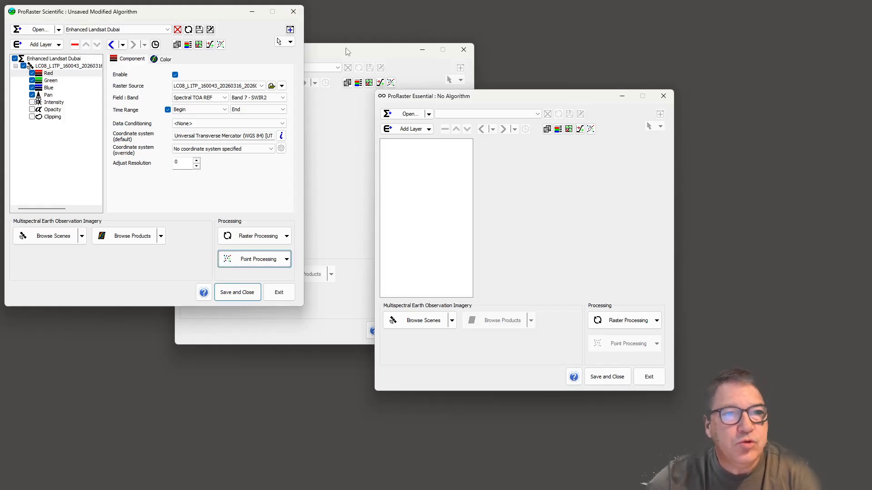
Switch to ProRaster Essential and examine its scene browsing and raster processing options, including Merge and Create Raster Clip Mask
click(554, 100)
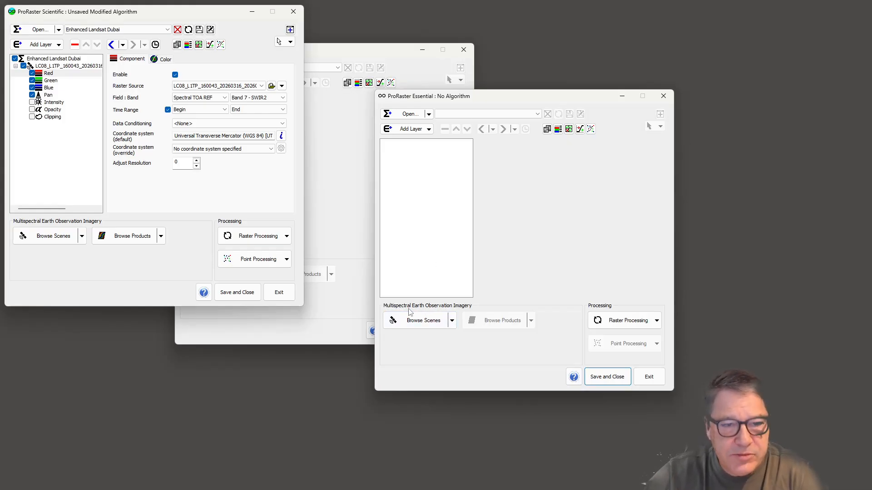
click(452, 321)
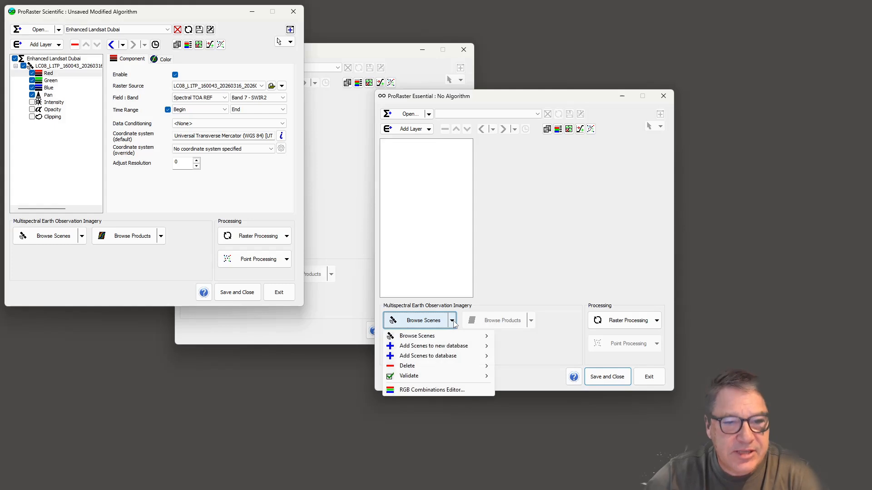
mouse_move(454, 338)
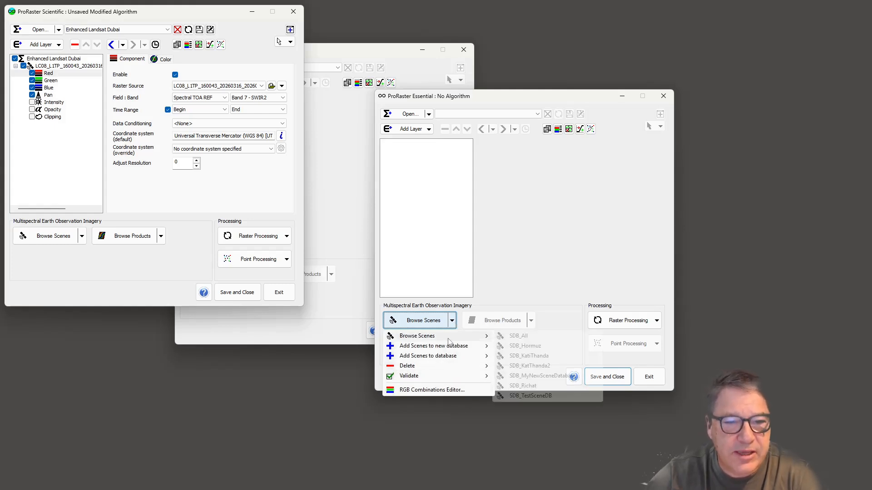
click(475, 287)
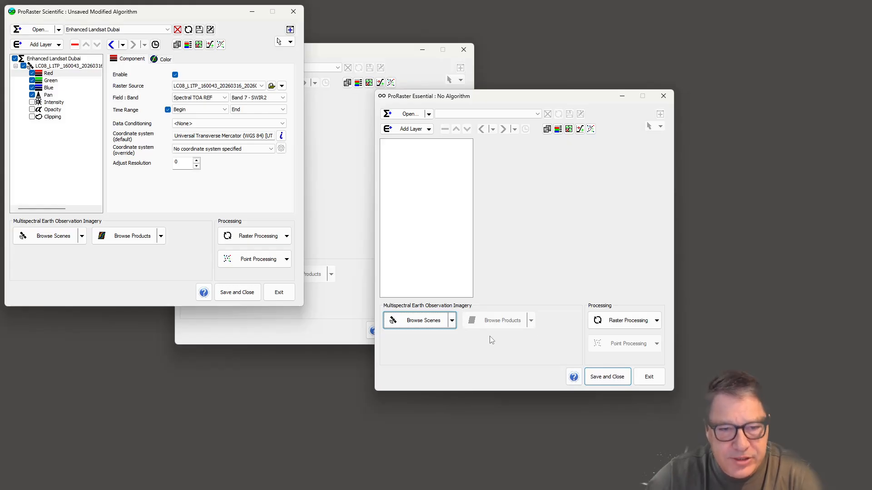
click(657, 321)
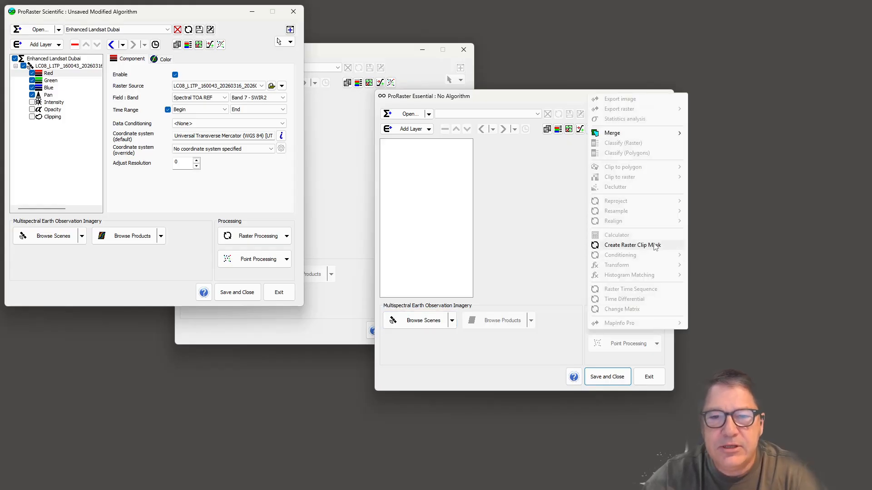
mouse_move(663, 134)
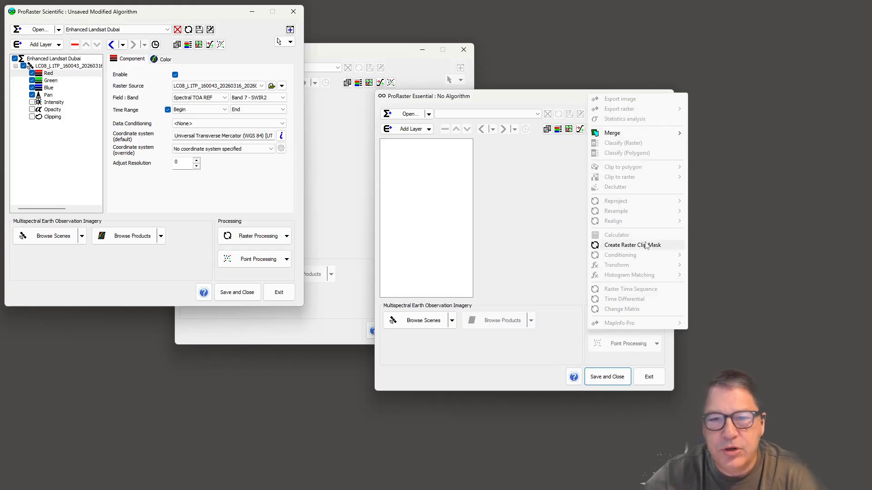
click(562, 357)
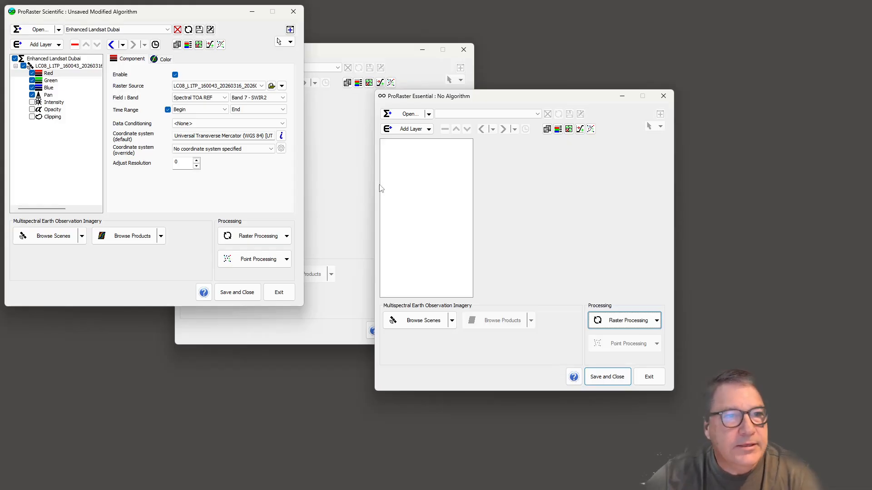
Switch to ProRaster Premium and examine its raster processing options, including Export raster and Export raster (batch)
click(336, 51)
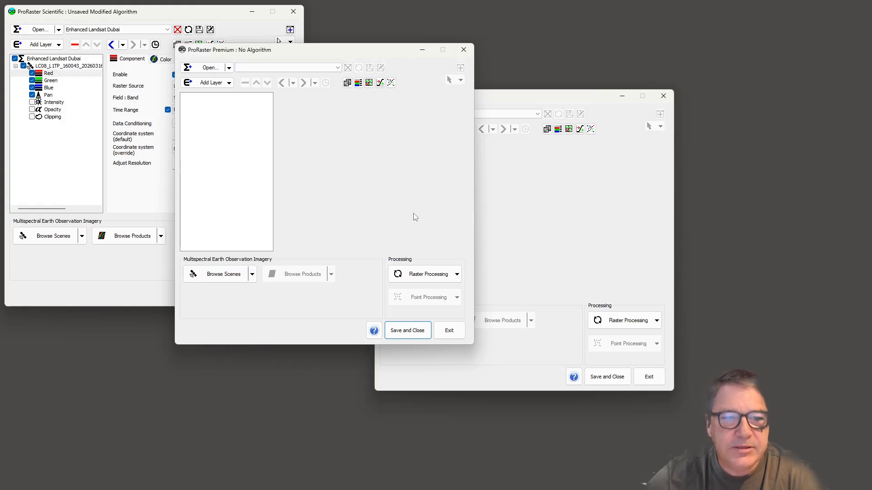
click(457, 276)
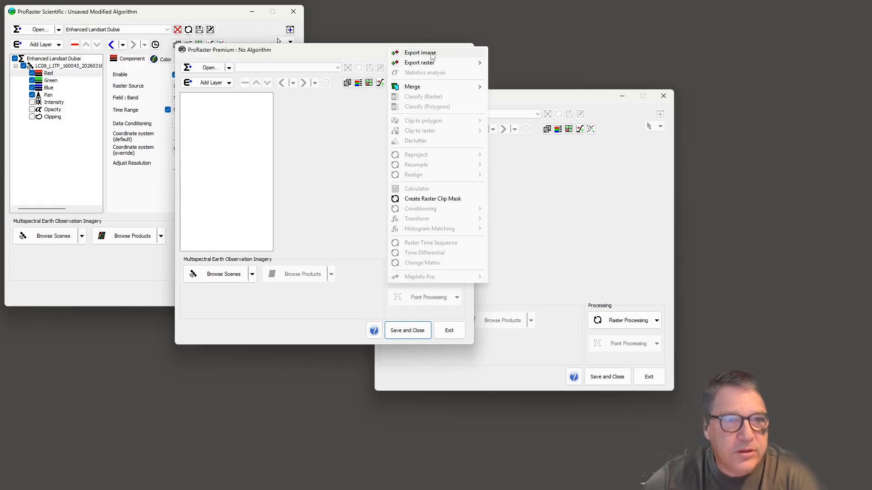
mouse_move(432, 63)
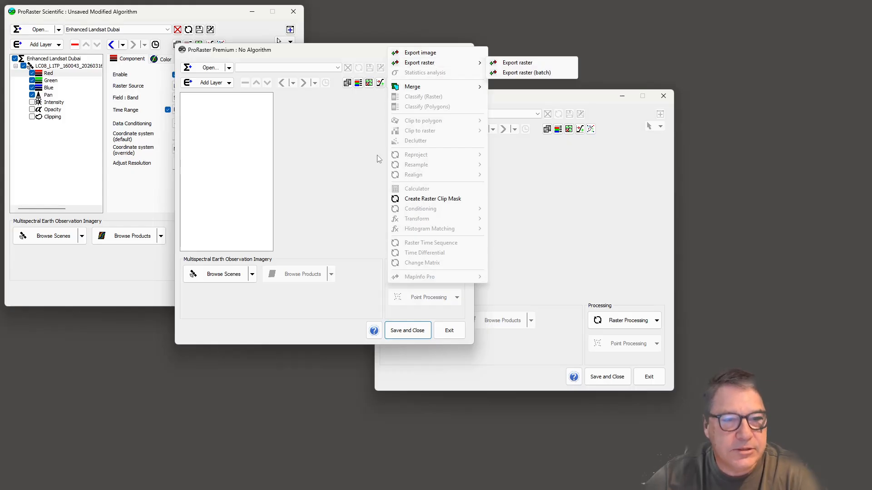
key(Escape)
key(Escape)
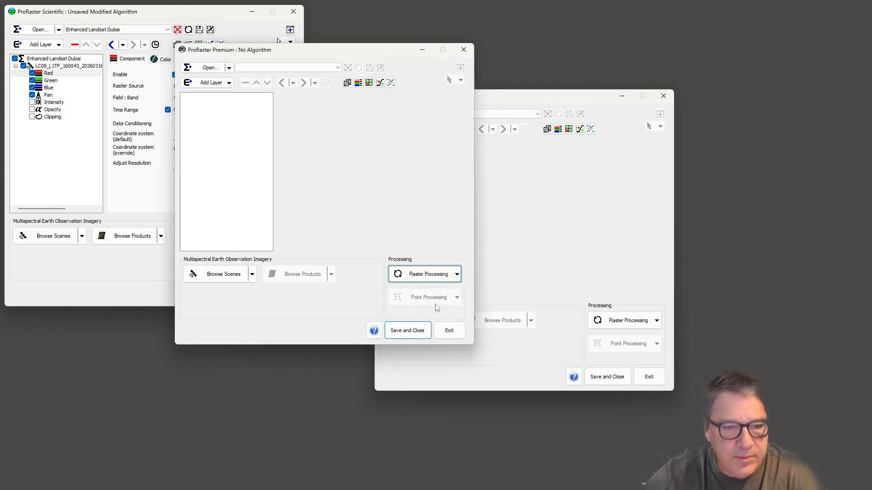
Compare the ProRaster Essential and Premium windows, finishing on ProRaster Scientific
click(546, 96)
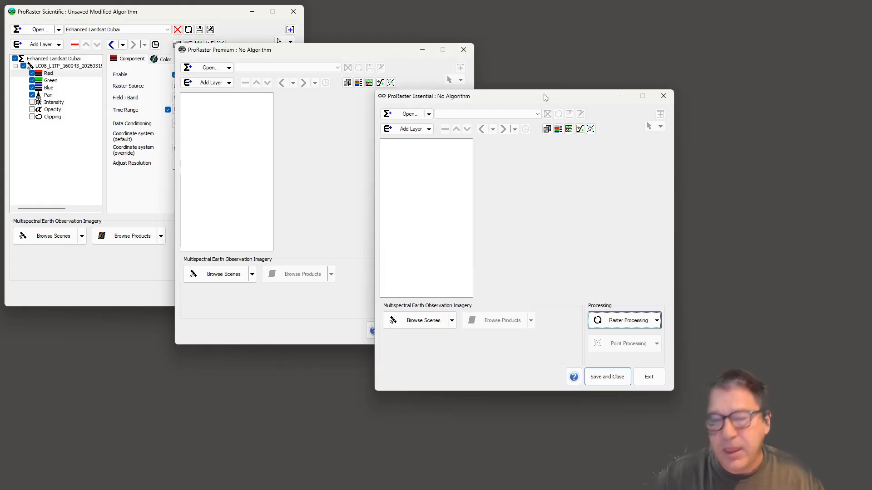
click(345, 52)
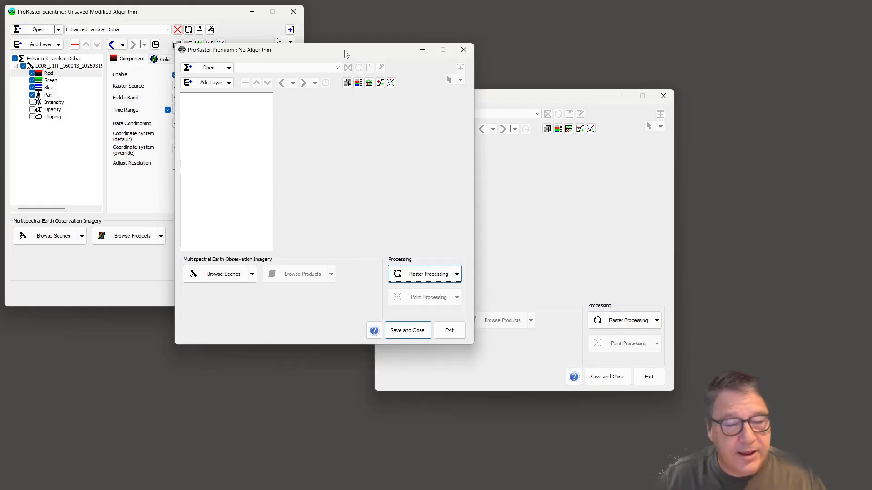
click(200, 17)
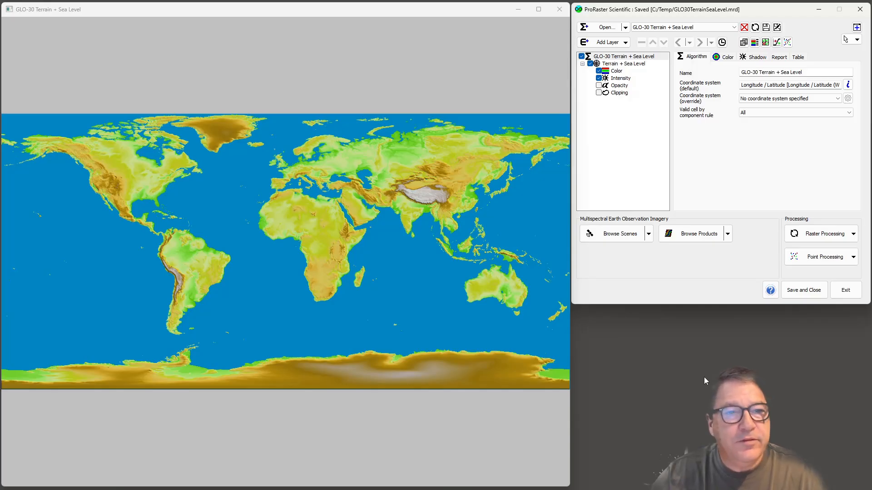
Review the map tools available for the GLO-30 Terrain + Sea Level map, including Line Of Sight
right_click(296, 231)
mouse_move(347, 338)
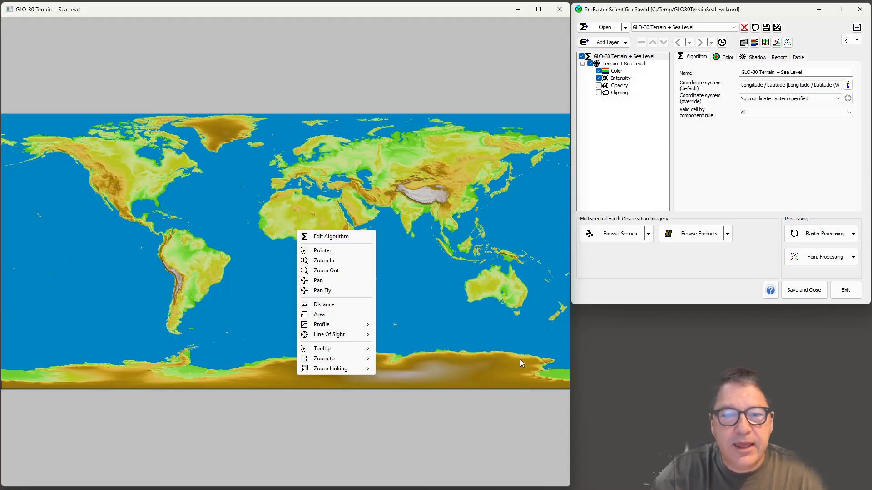
click(503, 428)
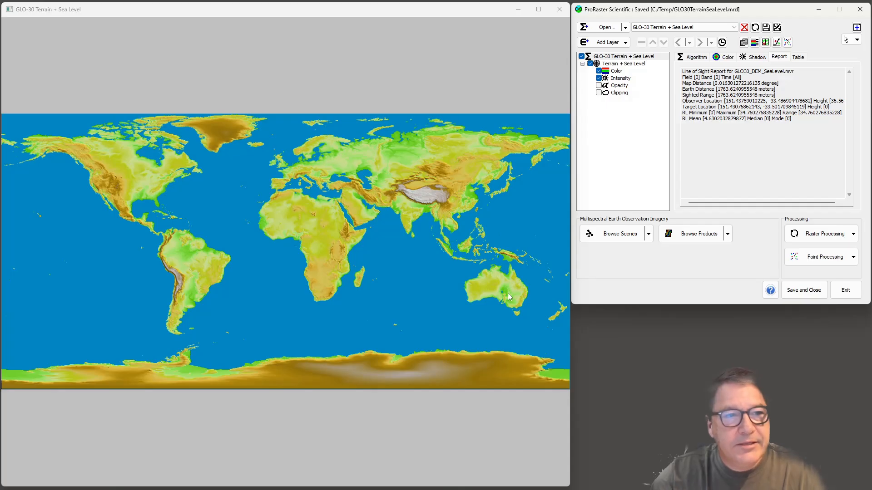
Draw a line of sight about 1.8 km long from a headland on Australia's east coast southwest across the water
drag(512, 298, 383, 247)
scroll(386, 250, up, 8)
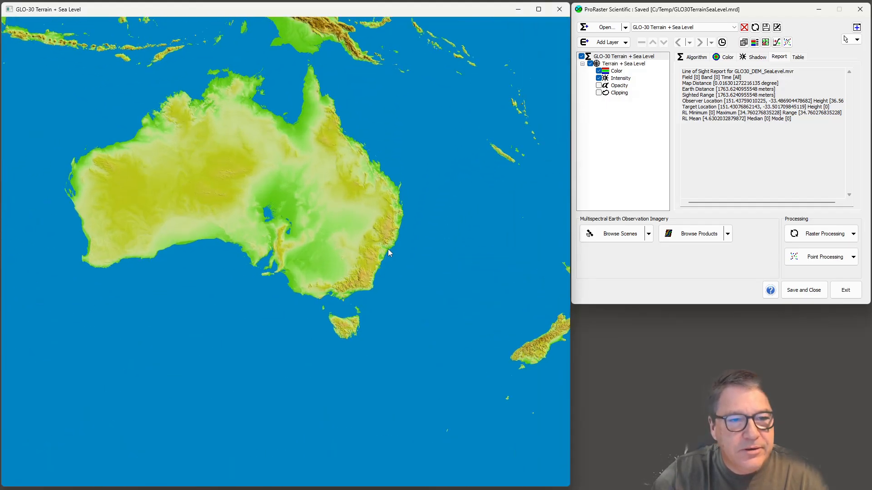
scroll(388, 259, up, 8)
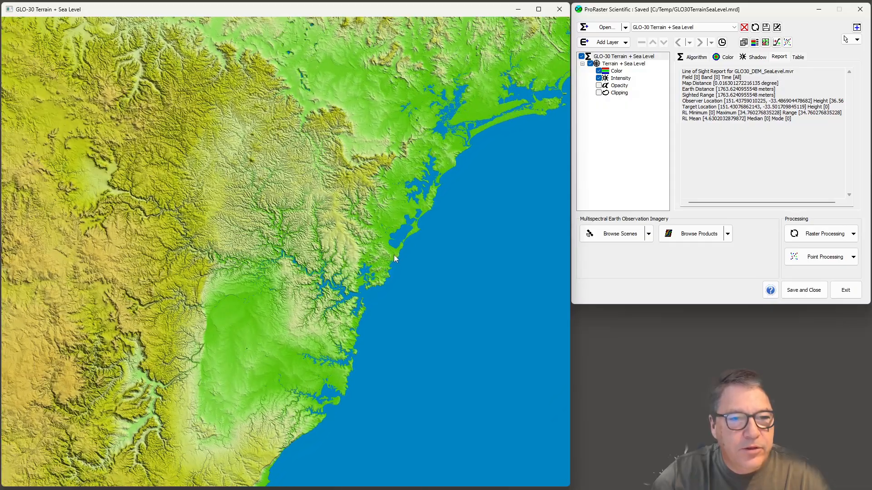
scroll(385, 262, up, 8)
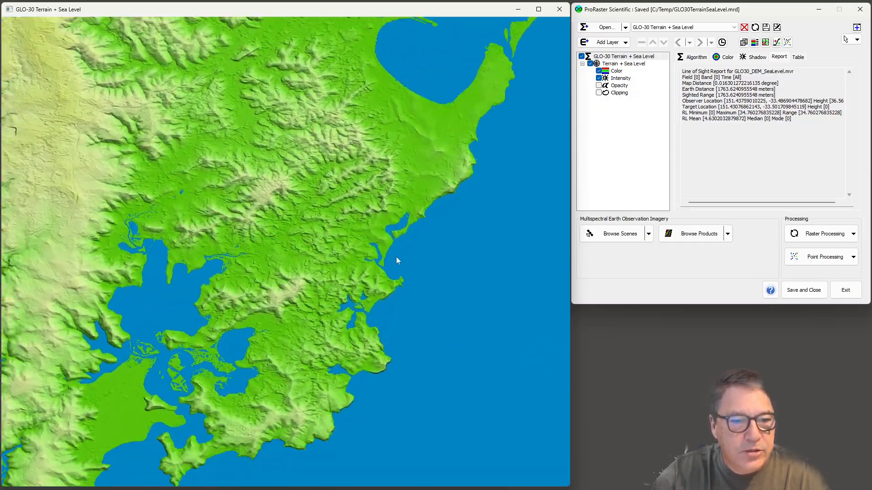
scroll(371, 272, up, 8)
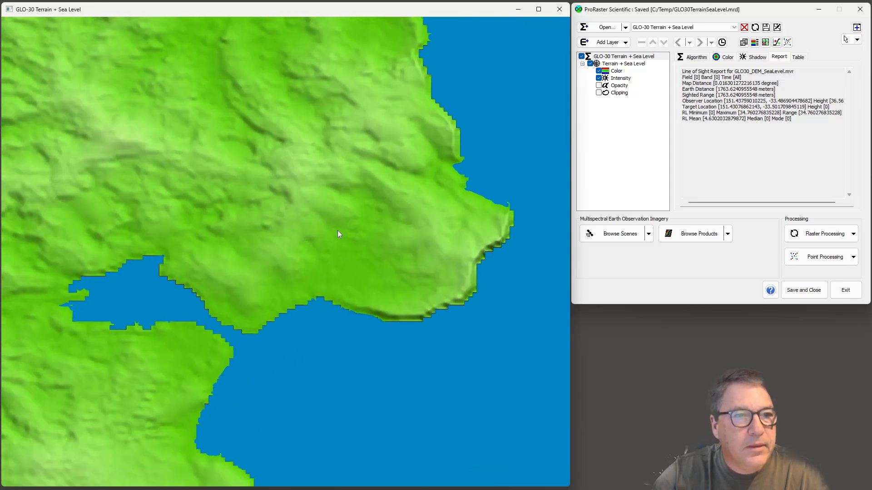
drag(337, 234, 387, 165)
right_click(386, 162)
mouse_move(434, 266)
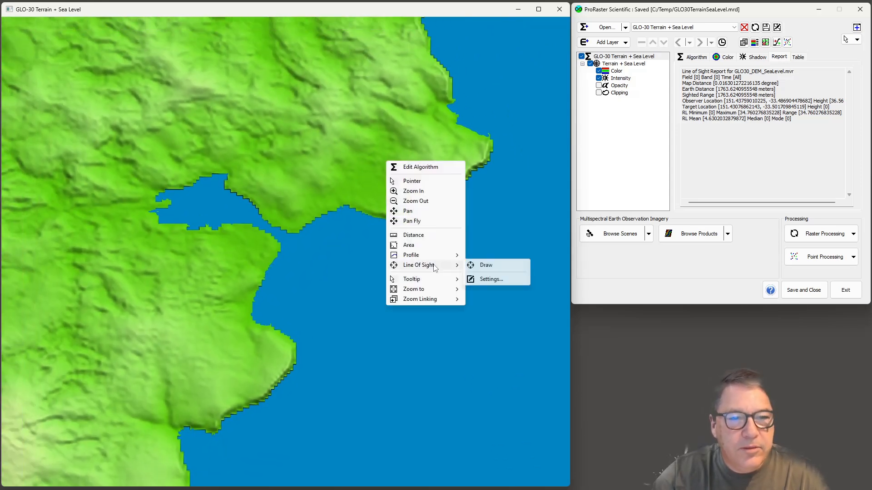
click(486, 267)
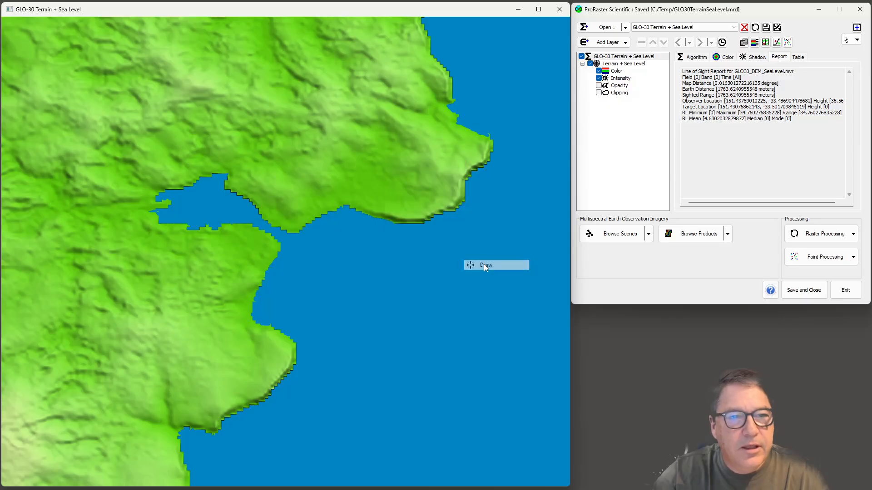
click(397, 163)
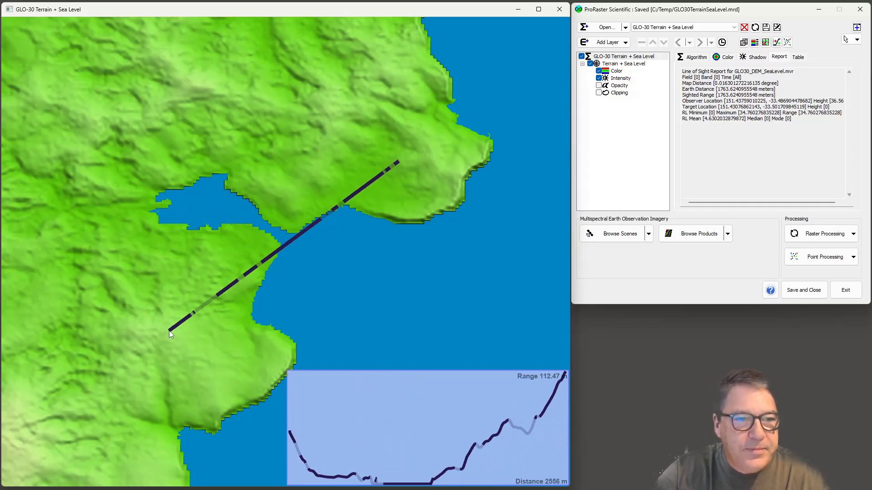
click(284, 320)
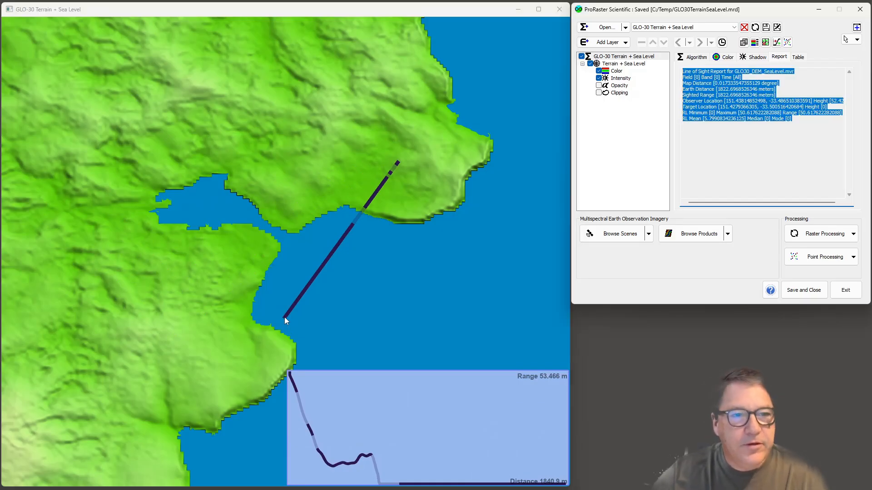
Review the Line of Sight settings for display position, observer and target heights, and spheroid, leaving without changes
right_click(358, 183)
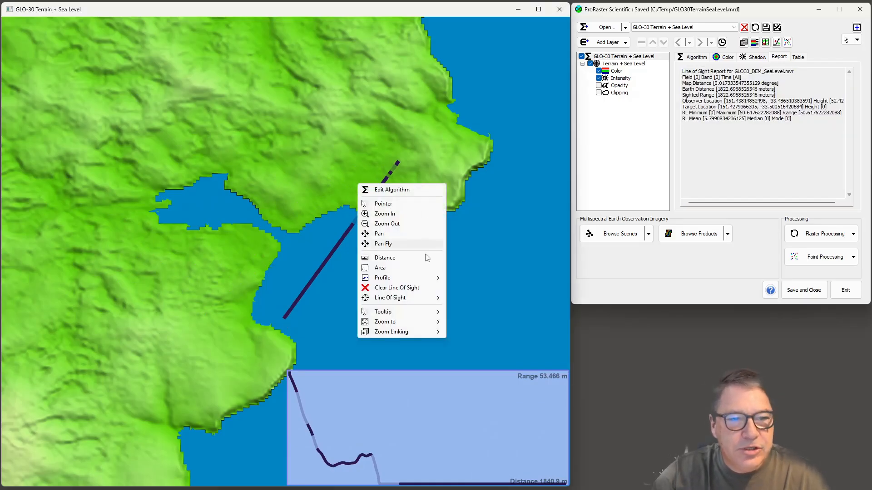
mouse_move(409, 301)
click(474, 312)
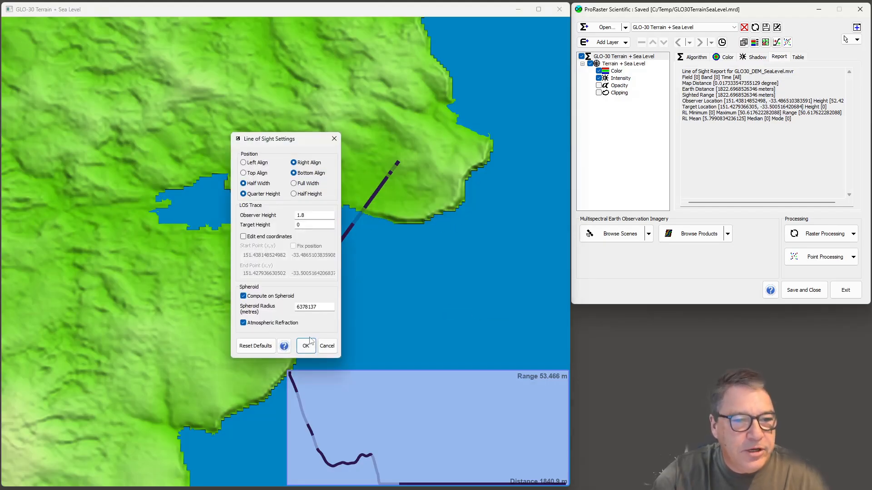
click(326, 346)
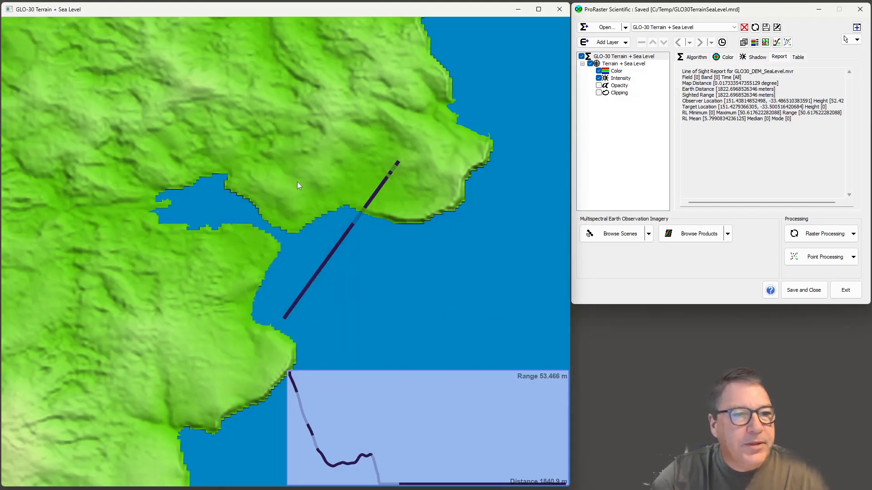
Draw two more lines of sight, one about 1.05 km across the inlet mouth and one from the headland south over the sea
mouse_move(301, 158)
mouse_down()
mouse_move(290, 260)
mouse_move(273, 259)
mouse_up()
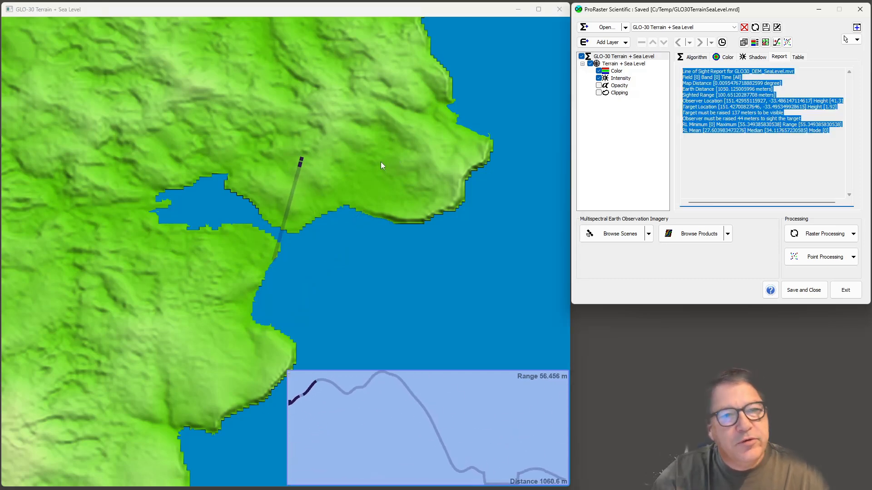
mouse_move(384, 162)
mouse_down()
mouse_move(320, 260)
mouse_move(251, 308)
mouse_move(210, 393)
mouse_move(143, 288)
mouse_move(102, 146)
mouse_move(118, 143)
mouse_move(110, 214)
mouse_move(154, 351)
mouse_move(205, 376)
mouse_move(418, 337)
mouse_up()
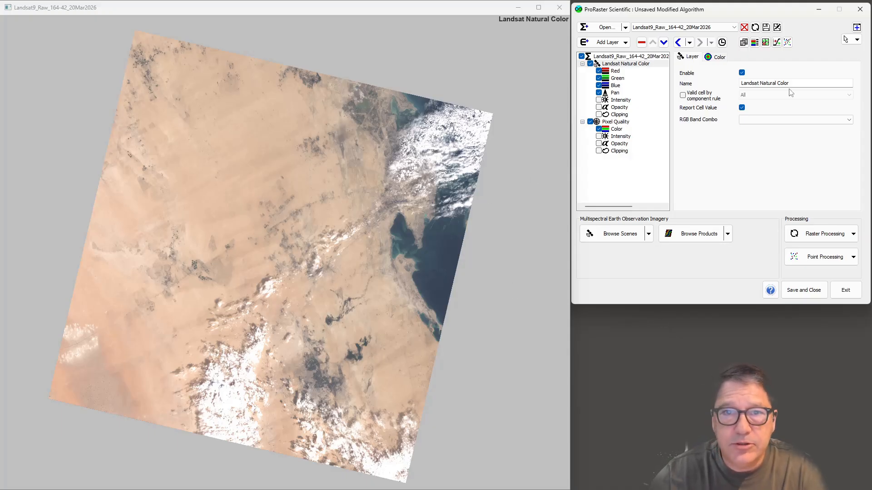
Assign the LC08_L1TP_160043_20260316 raster as the source of the Landsat Natural Color layer's Clipping component
click(619, 114)
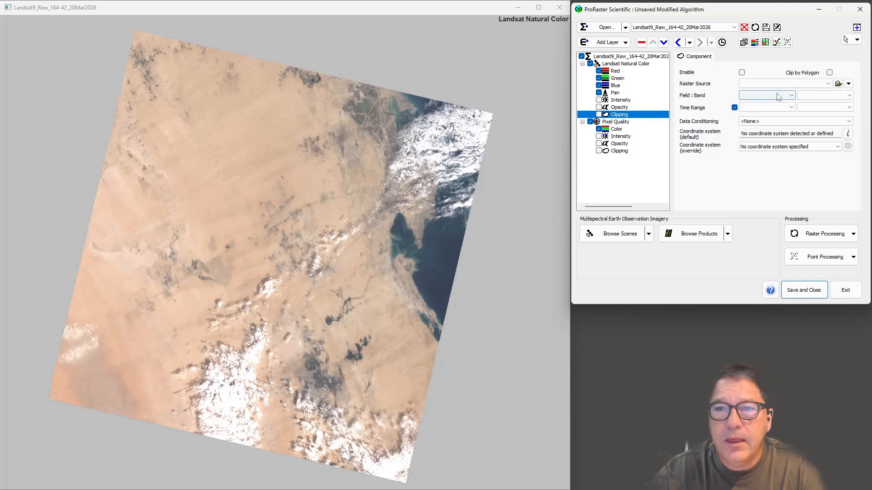
click(792, 84)
click(789, 92)
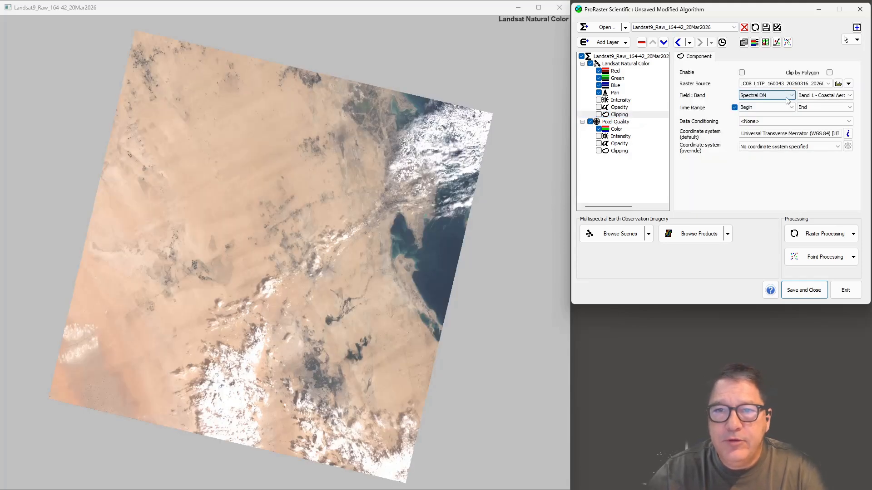
Set the Clipping component's field to Mask and its band to Pixel Quality
click(793, 96)
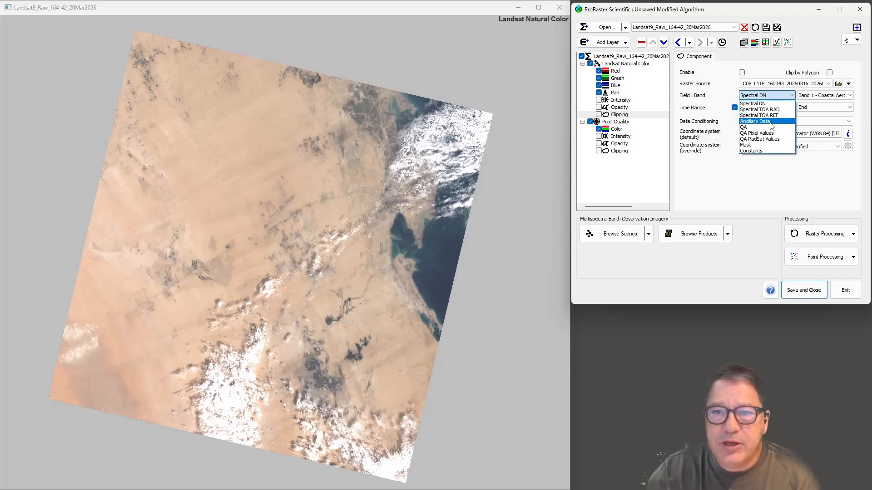
click(756, 146)
click(821, 96)
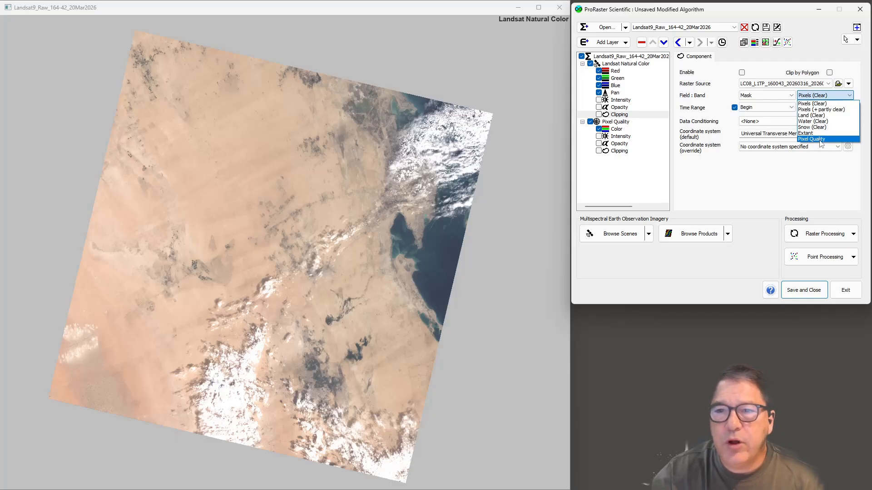
click(822, 141)
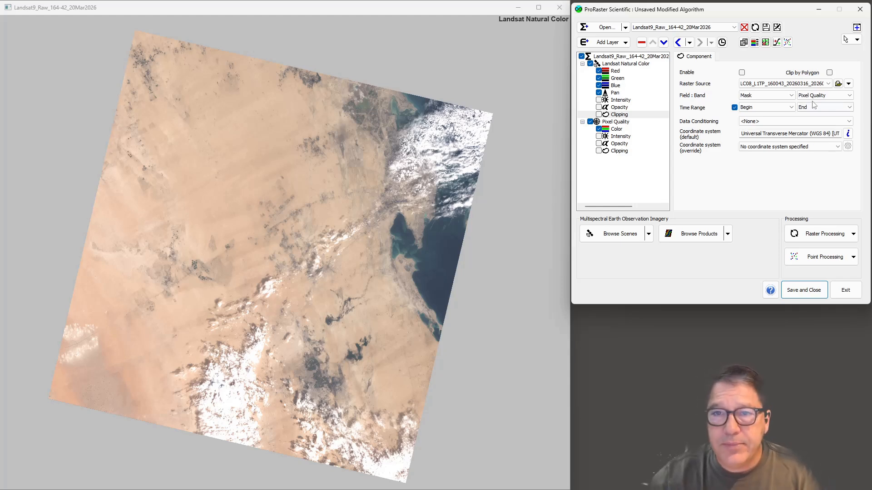
Set the Clipping component's field to Constants and look over the bands it offers
click(771, 95)
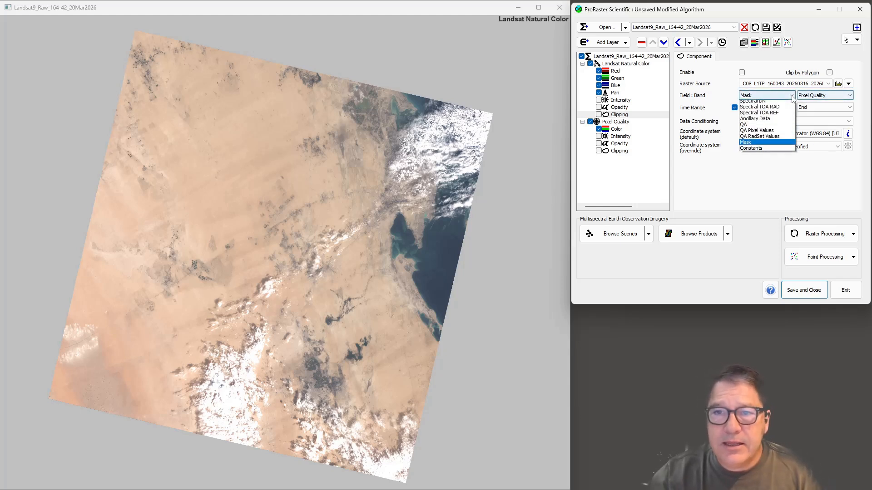
click(766, 151)
click(838, 96)
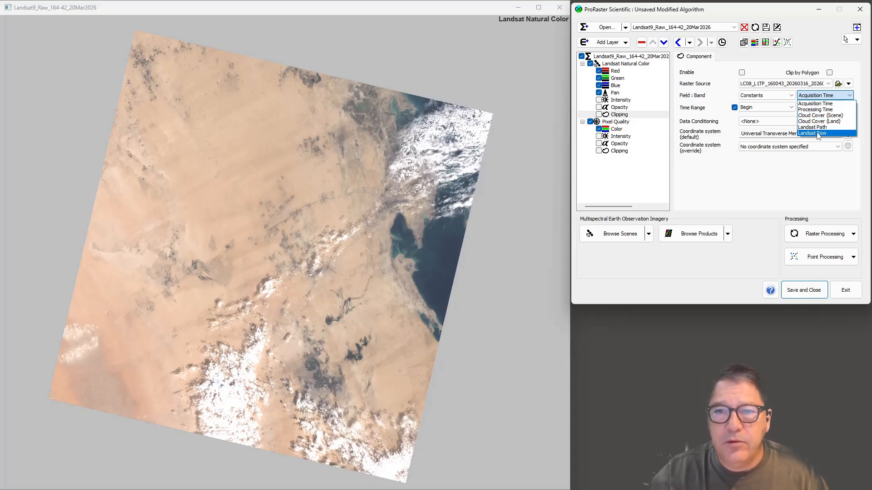
click(807, 177)
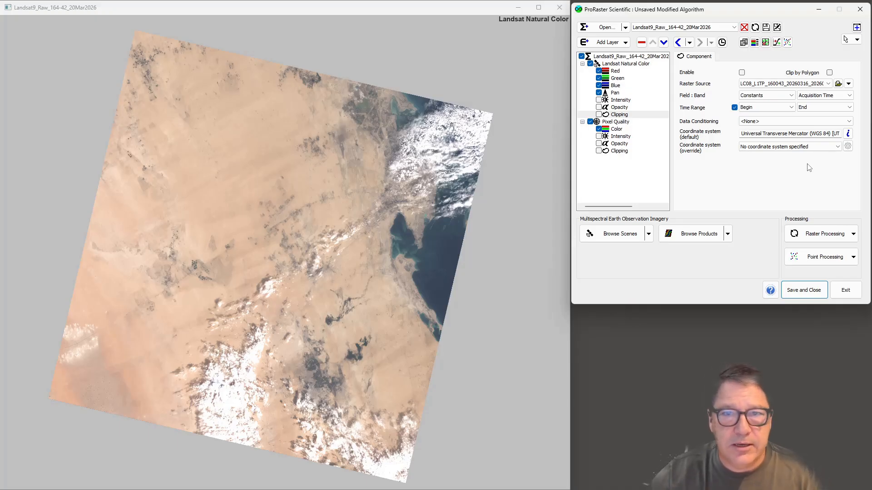
Compare the Landsat Natural Color and Pixel Quality layers by switching between them in the Landsat 9 scene map
click(490, 287)
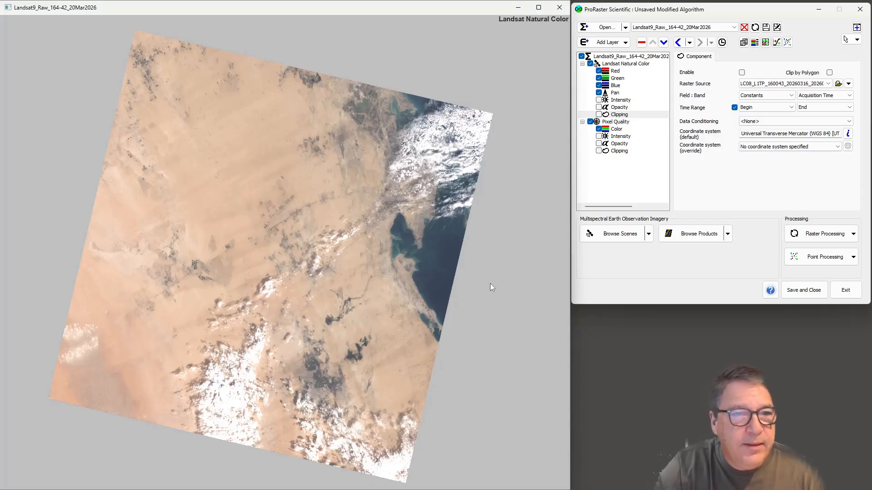
key(Page_Down)
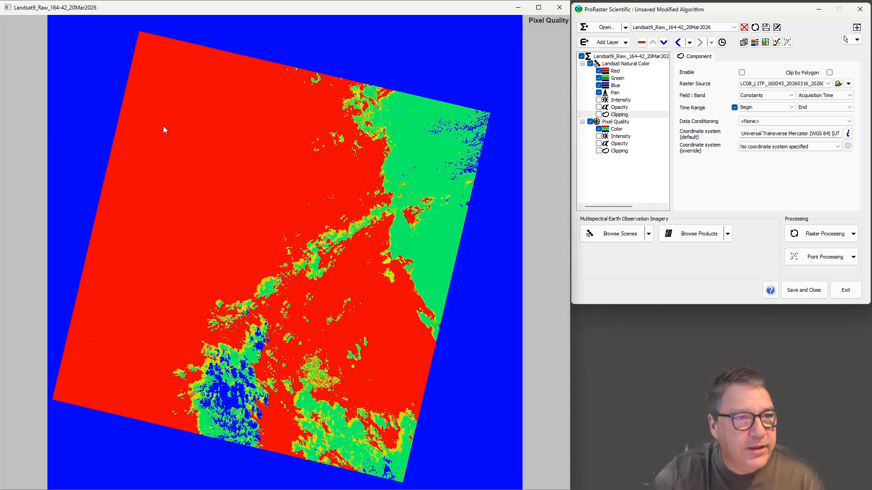
key(Page_Up)
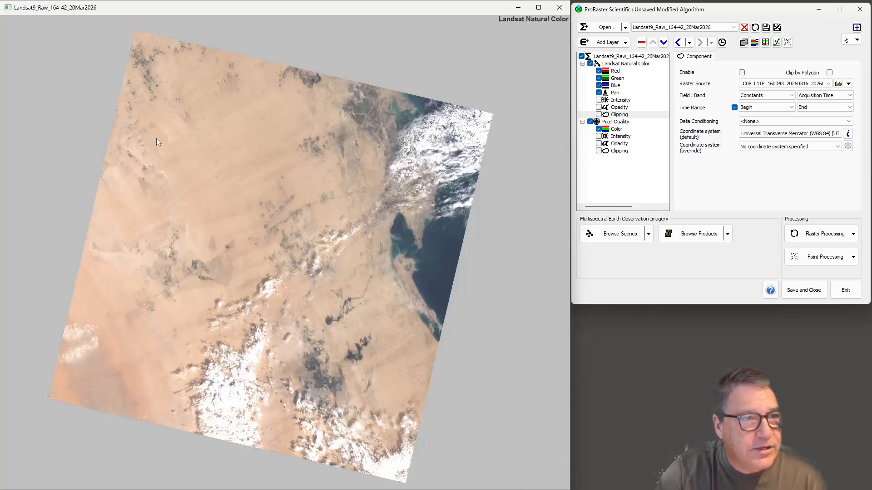
key(Page_Down)
key(Page_Up)
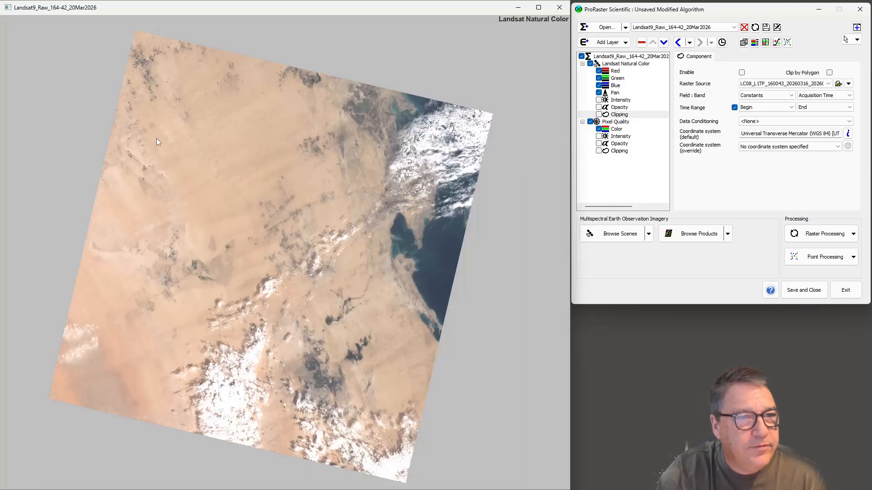
key(Page_Down)
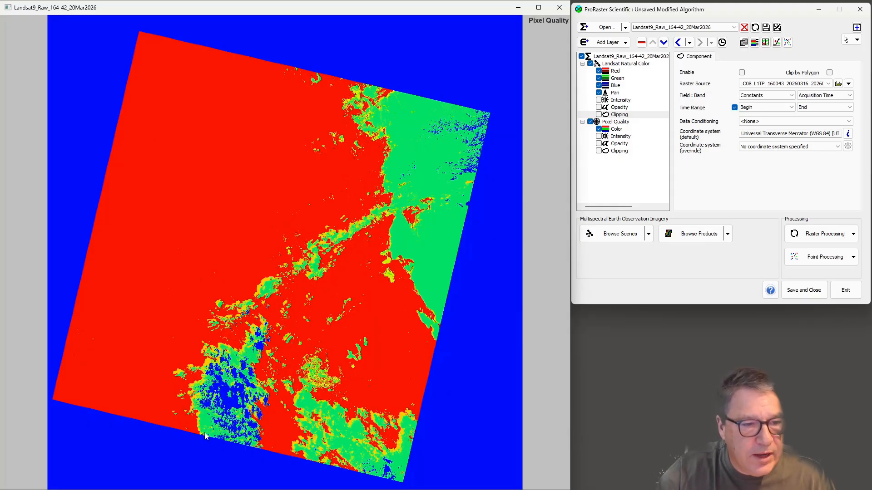
Flip between the natural-colour image and the pixel-quality classification to examine how the scene's cloudy areas are classified
key(Page_Up)
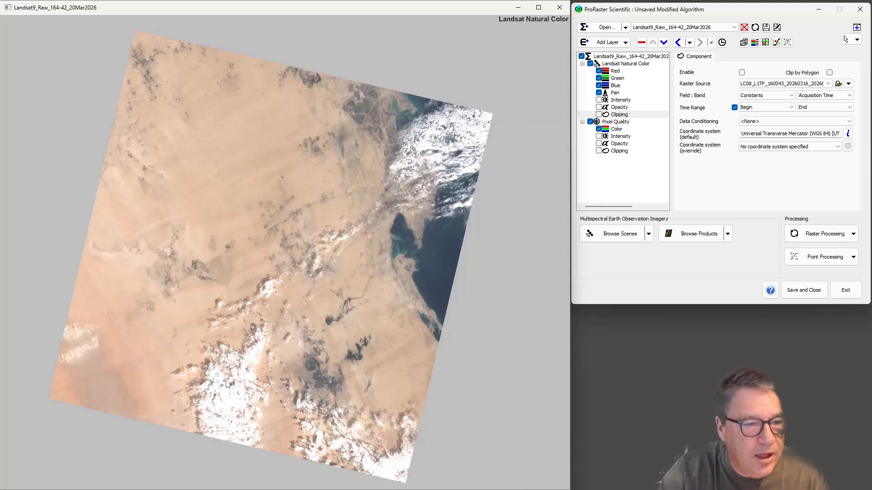
key(Page_Down)
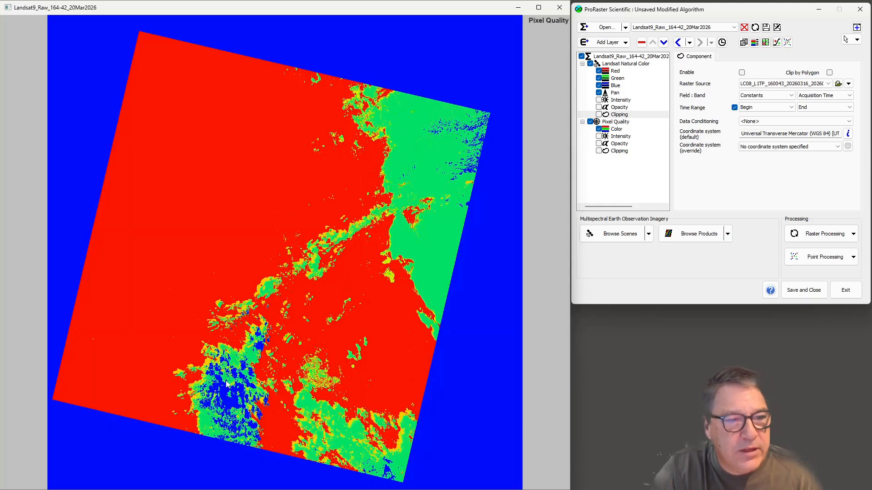
key(Page_Up)
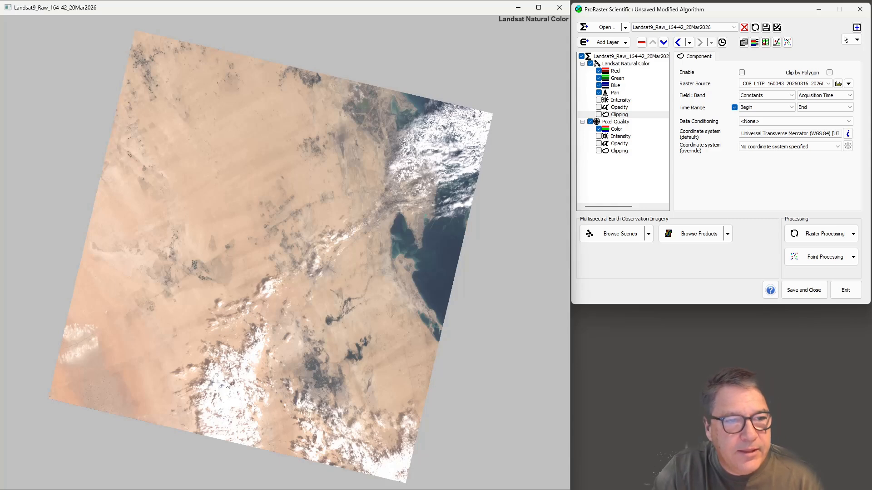
key(Page_Down)
key(Page_Up)
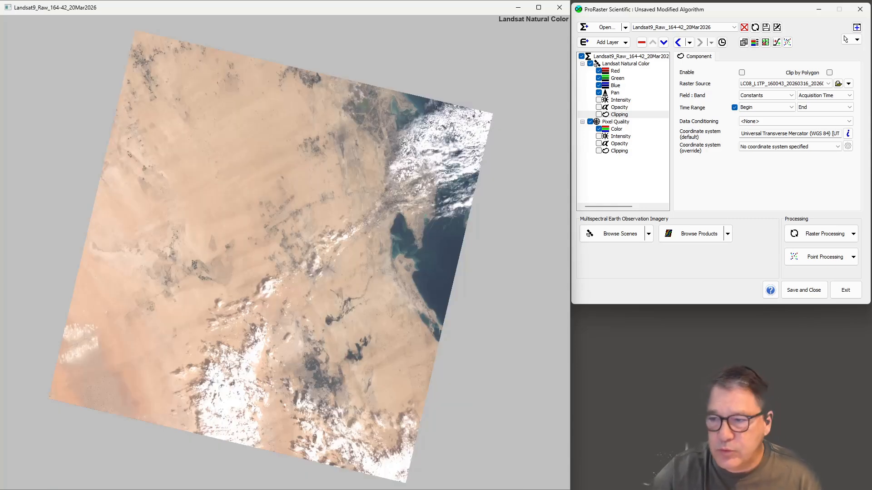
Browse the SDB_Hormuz scene database and place its browser window over the scene map
click(630, 56)
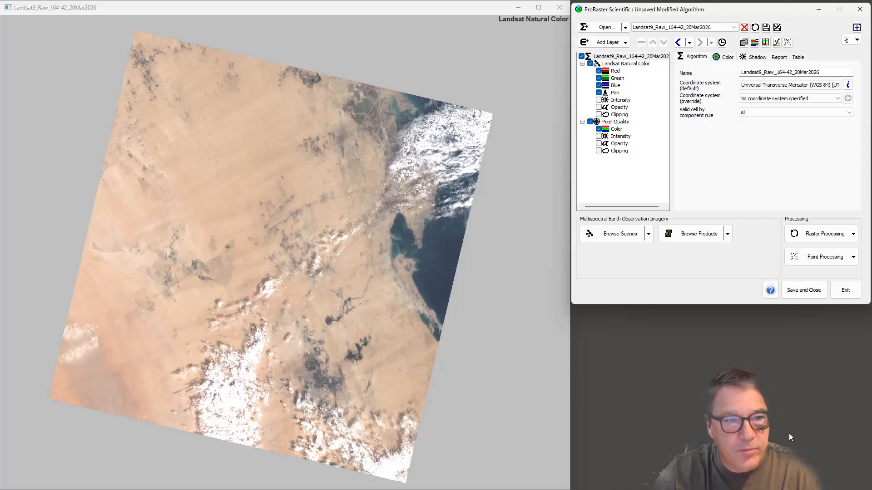
click(648, 233)
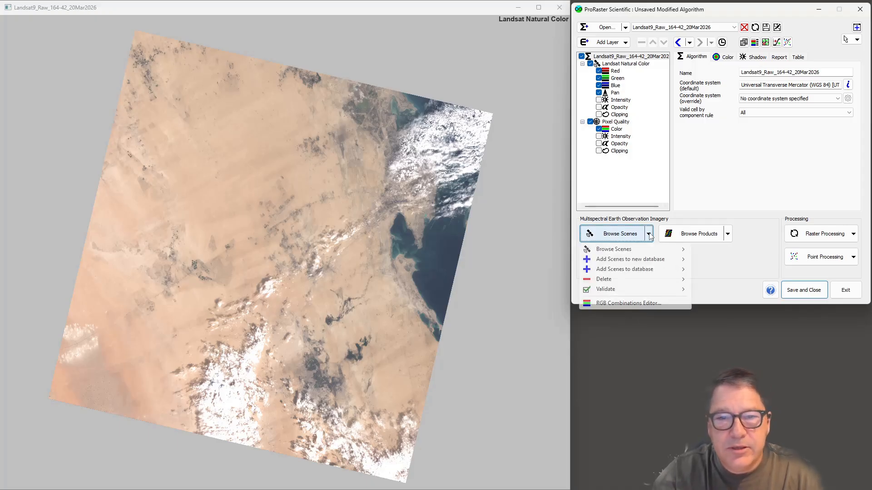
mouse_move(635, 249)
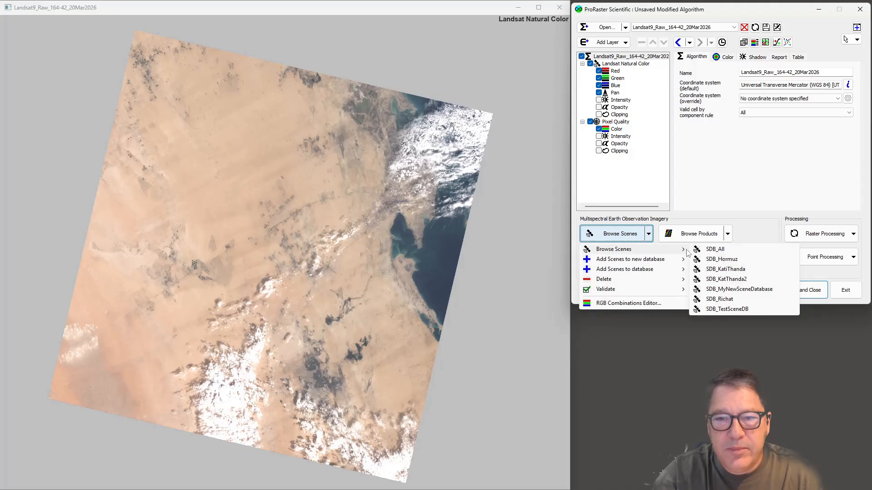
click(723, 260)
drag(602, 9, 193, 50)
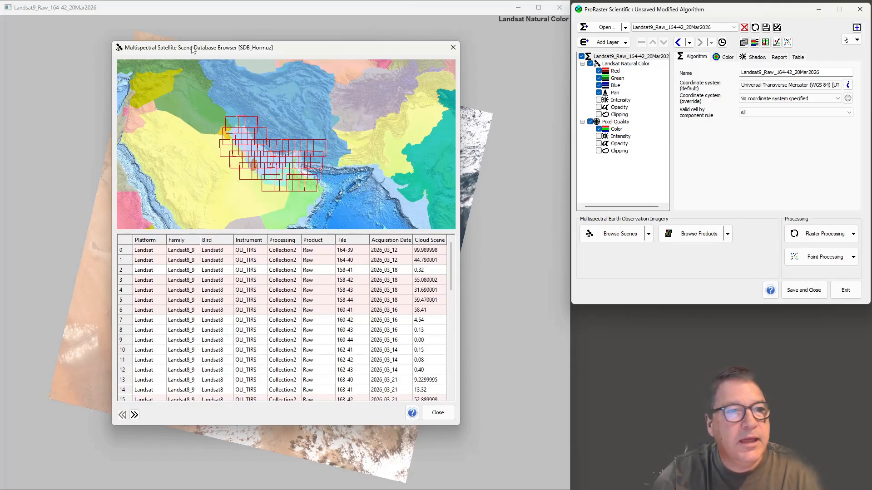
Start a composited mosaic product from all SDB_Hormuz scenes, rows 0 to 48, using the PDB_Hormuz.msspdb product database
click(128, 252)
scroll(128, 256, down, 11)
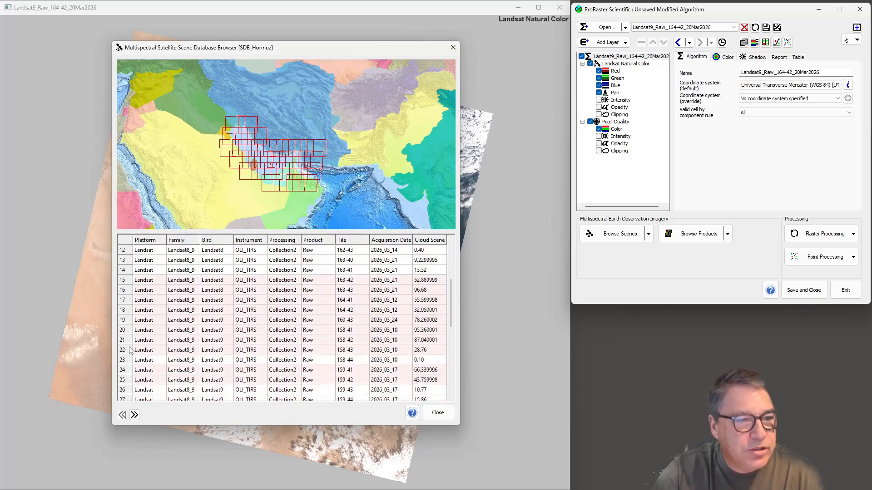
shift+click(126, 390)
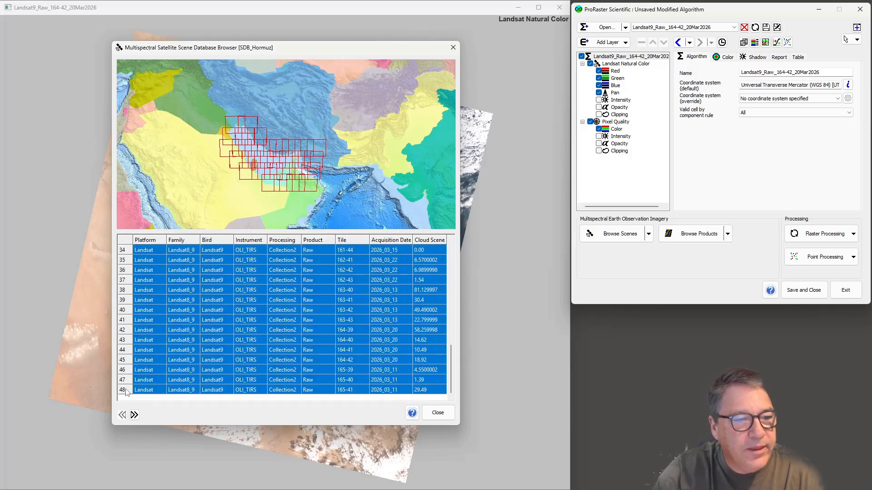
right_click(126, 391)
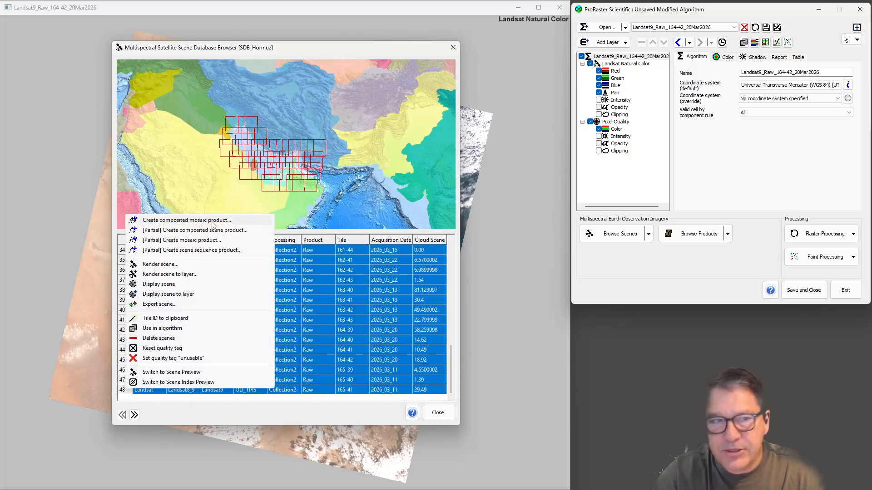
click(219, 222)
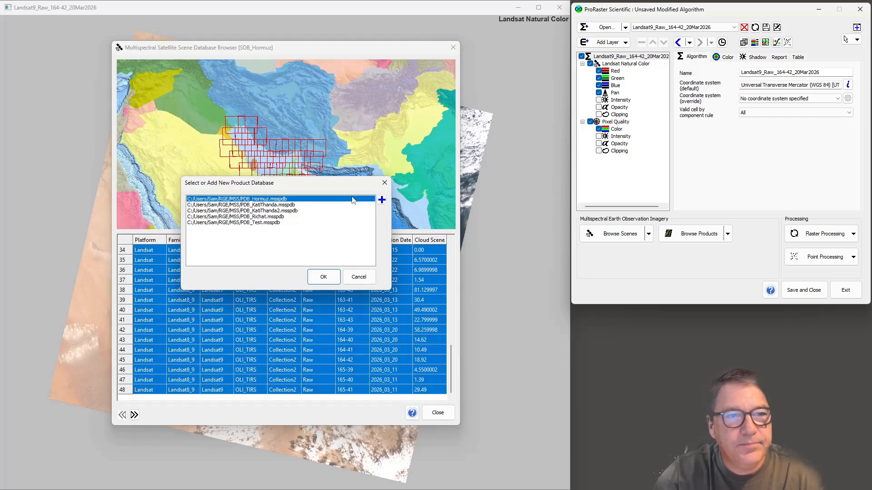
click(337, 271)
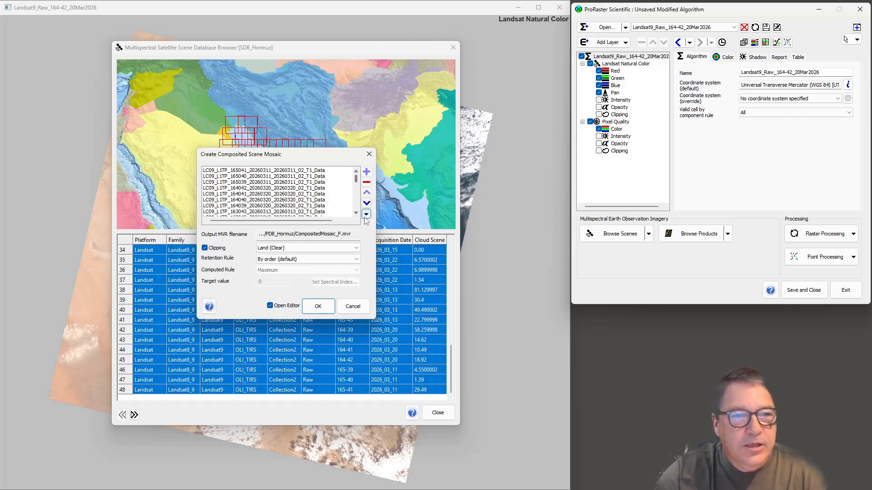
Create the composited mosaic with scenes ordered by acquisition date (earliest to latest), clipping disabled and the retention rule By Pixel Quality
click(366, 215)
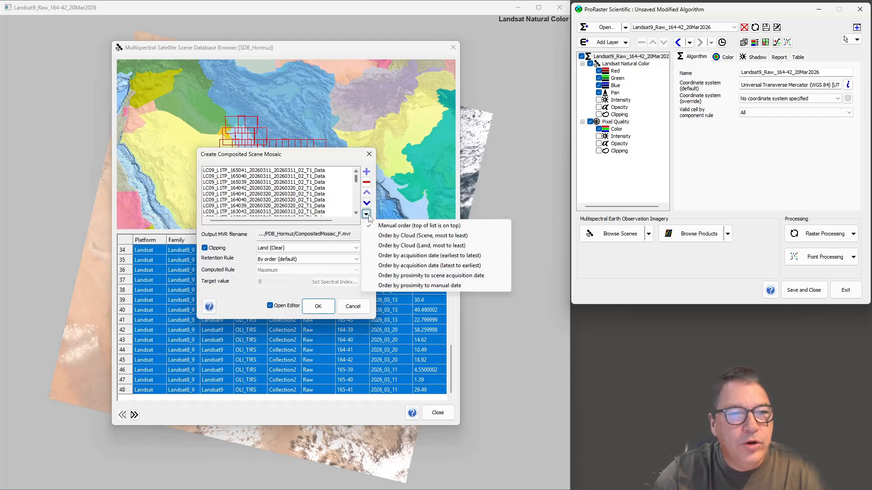
click(412, 256)
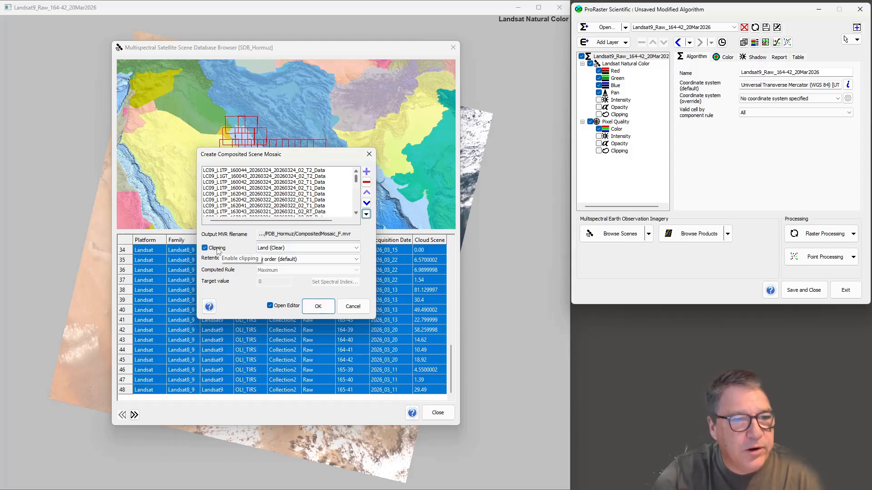
click(217, 251)
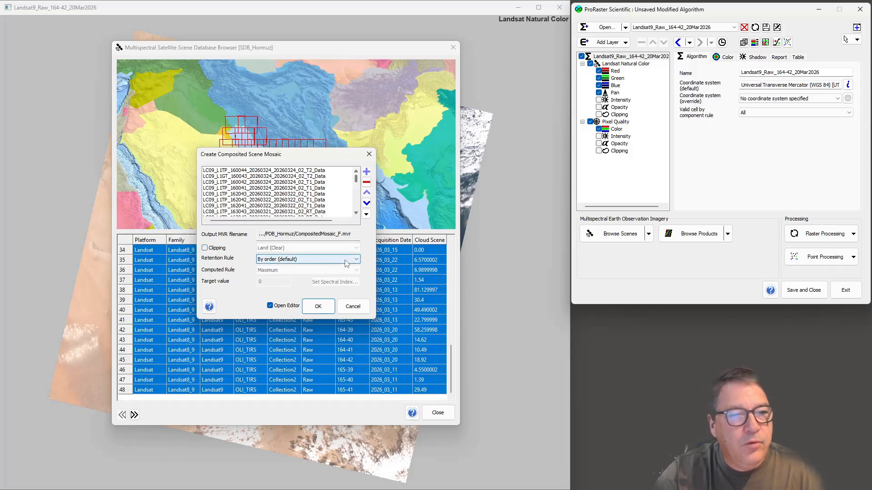
click(309, 259)
click(298, 297)
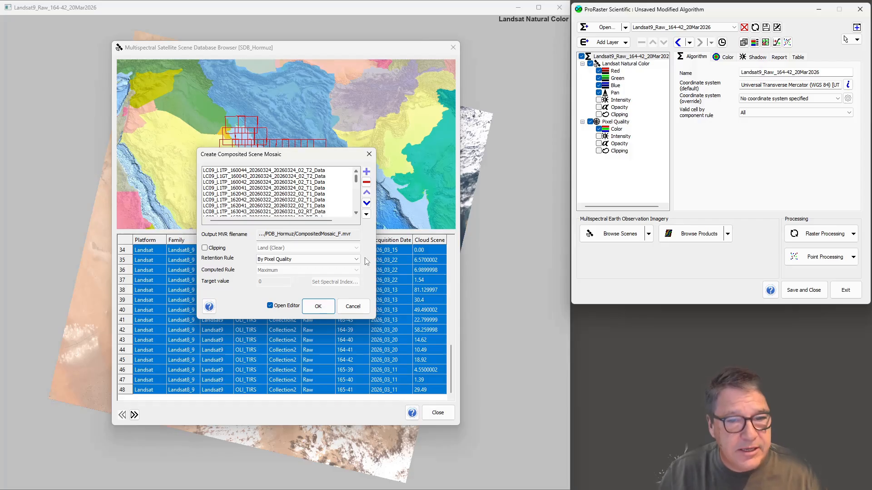
click(325, 306)
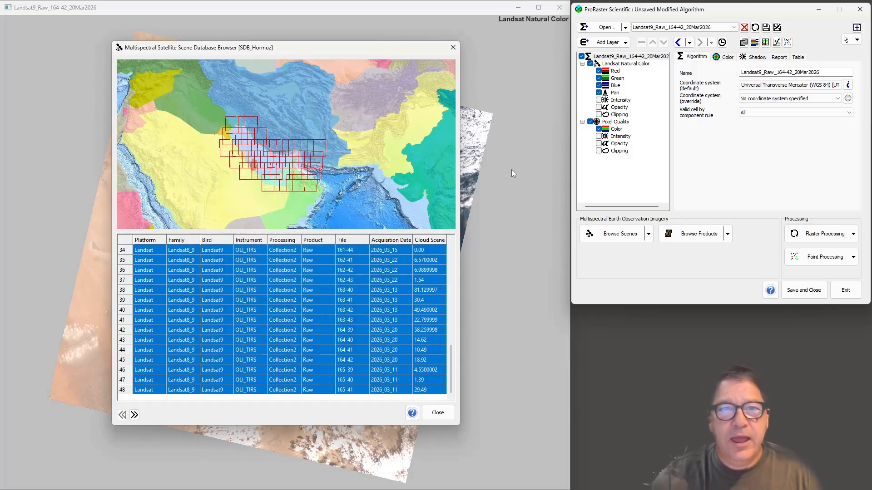
Render the CompositedMosaic_F product as a Natural Color band combination with TOA Reflectance as the spectral target
drag(322, 129, 421, 111)
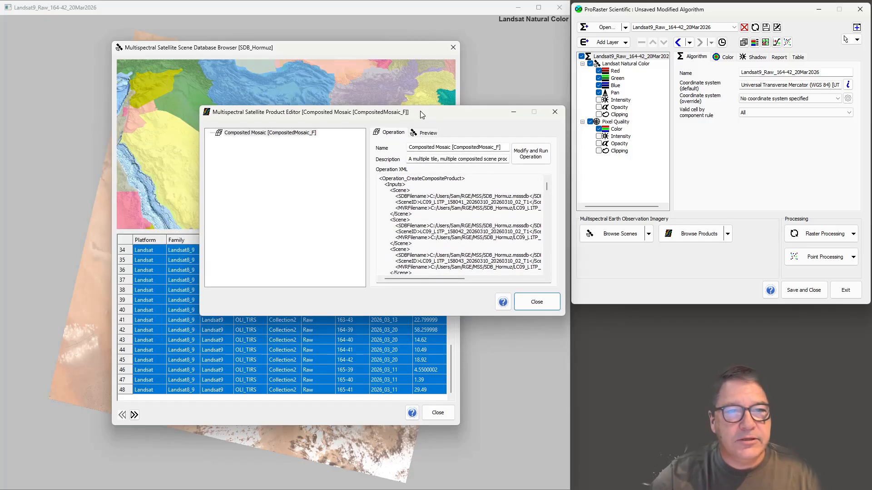
right_click(265, 133)
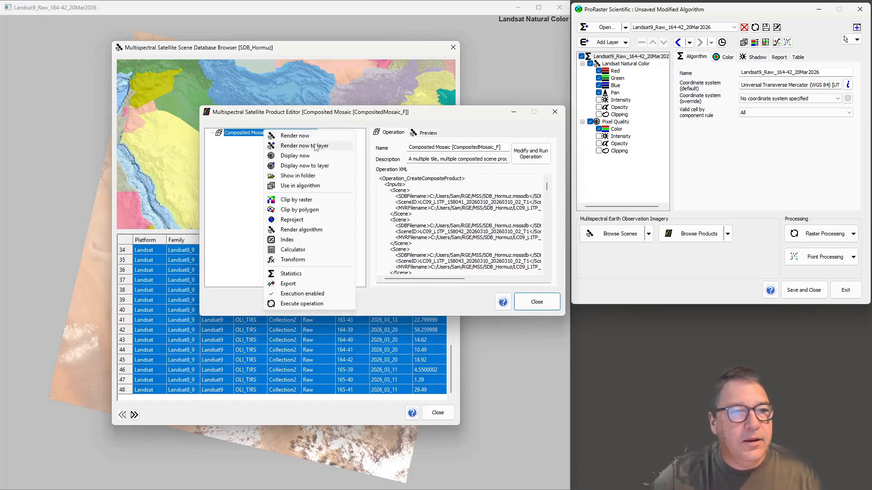
click(308, 139)
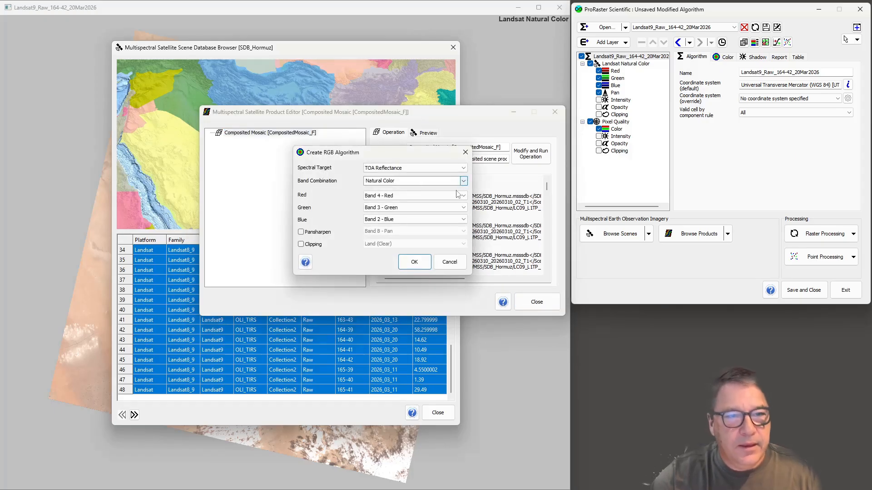
click(414, 261)
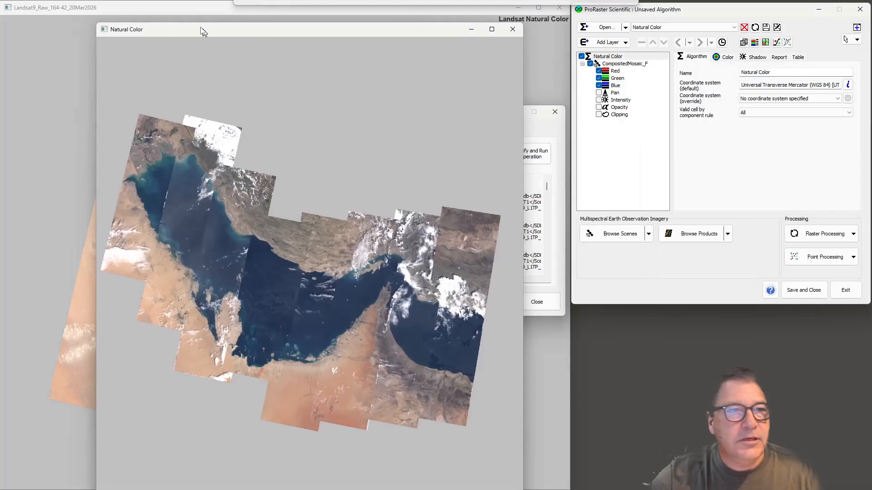
Examine the natural-colour mosaic full screen, checking the cloud cover and scene seams across the Gulf and the Strait of Hormuz
drag(203, 32, 193, 1)
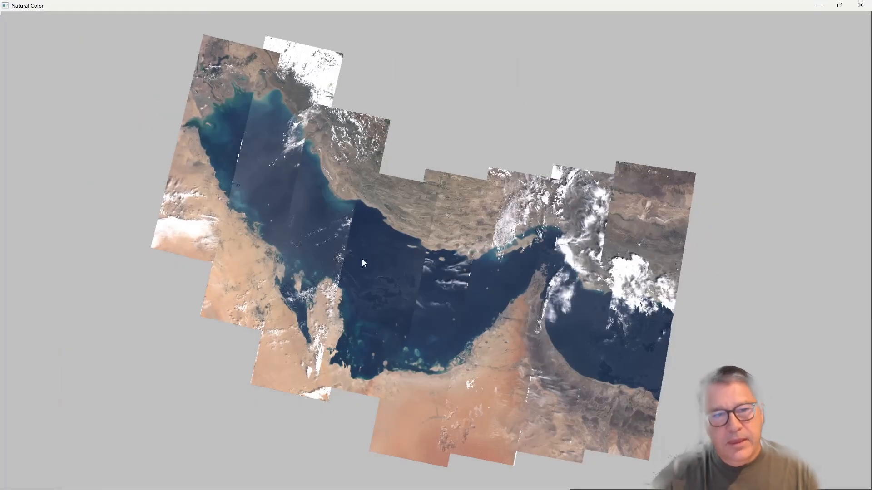
drag(405, 278, 311, 266)
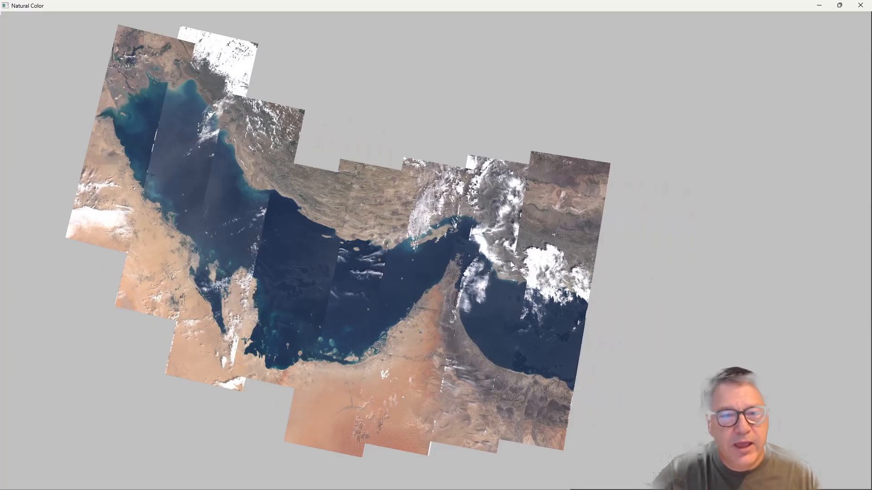
drag(512, 264, 458, 252)
scroll(487, 257, up, 5)
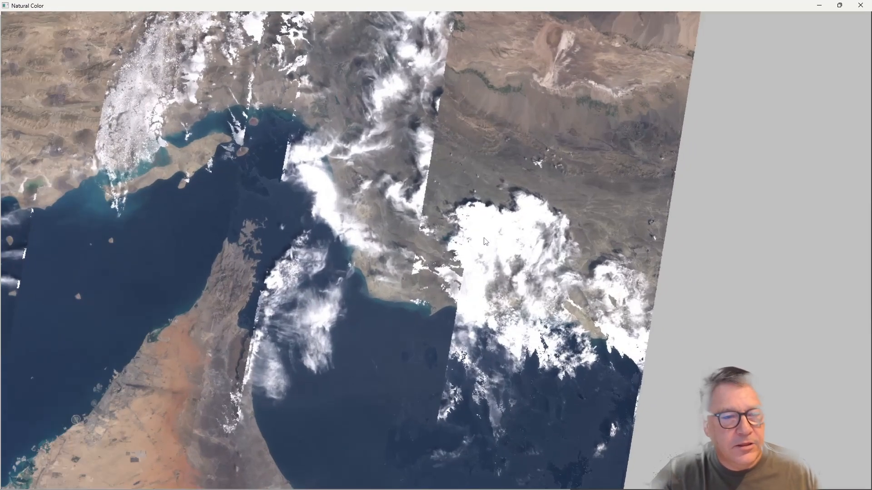
scroll(485, 241, down, 2)
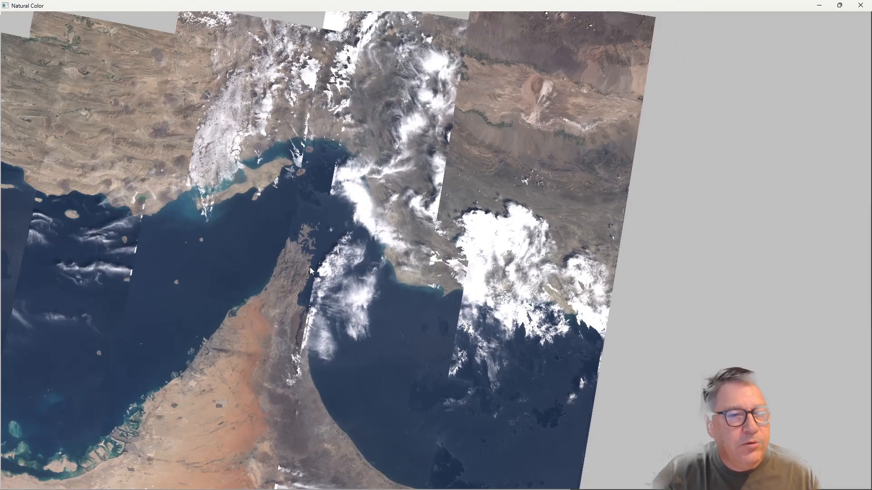
scroll(310, 267, down, 4)
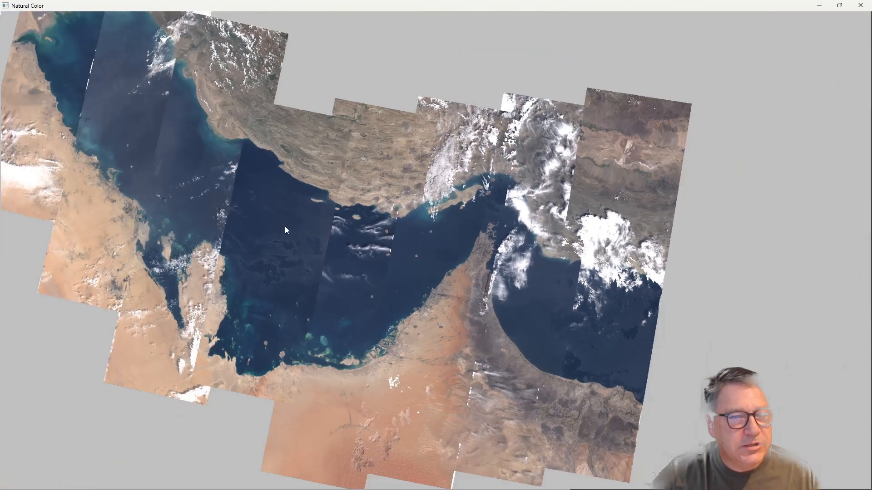
drag(286, 230, 338, 249)
drag(195, 212, 242, 235)
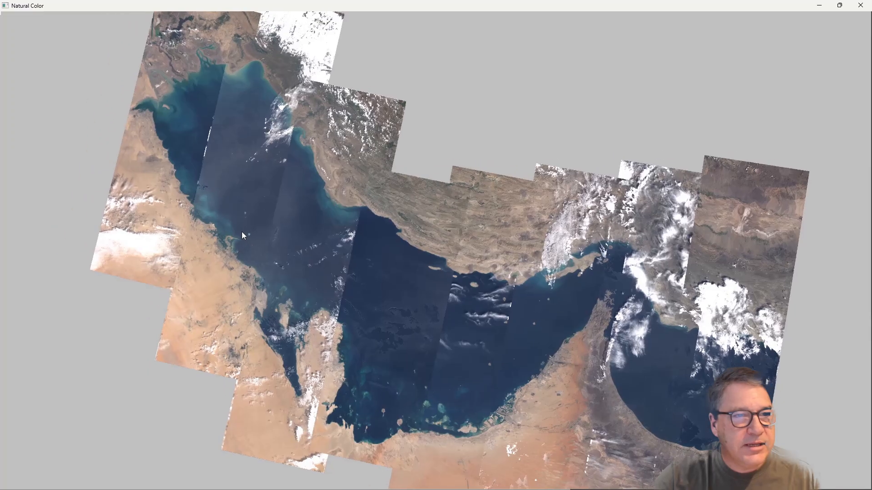
scroll(360, 248, up, 2)
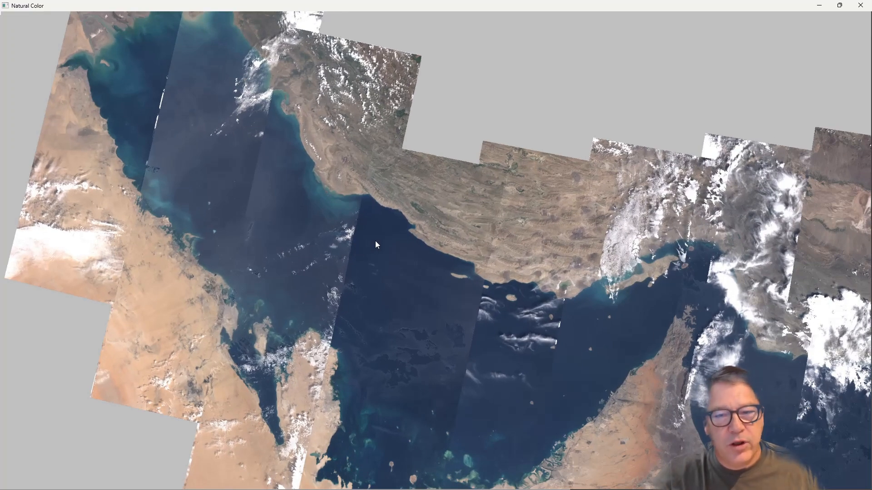
drag(395, 290, 325, 232)
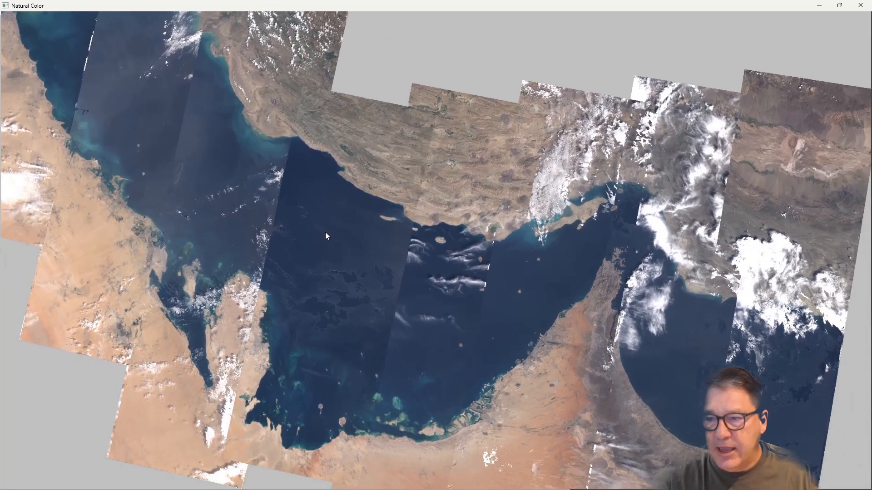
drag(470, 5, 360, 23)
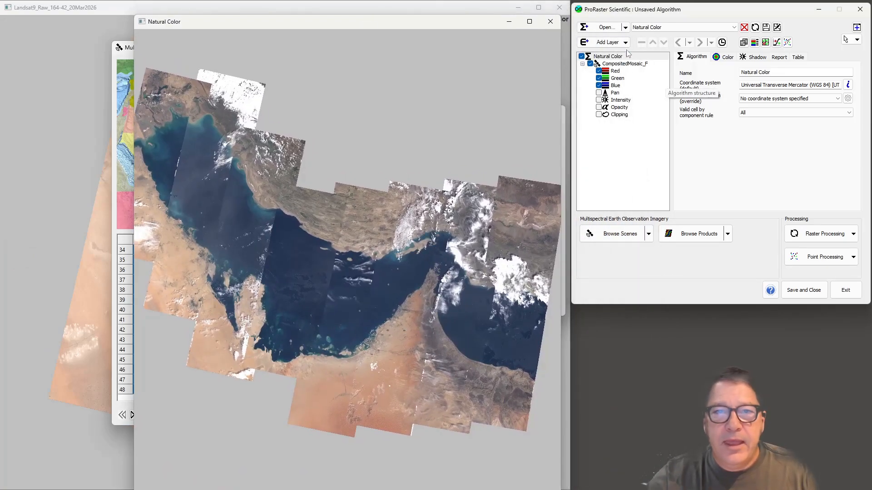
Add a LUT Color layer to the Natural Color algorithm and assign CompositedMosaic_F as its Color component's raster source
click(609, 42)
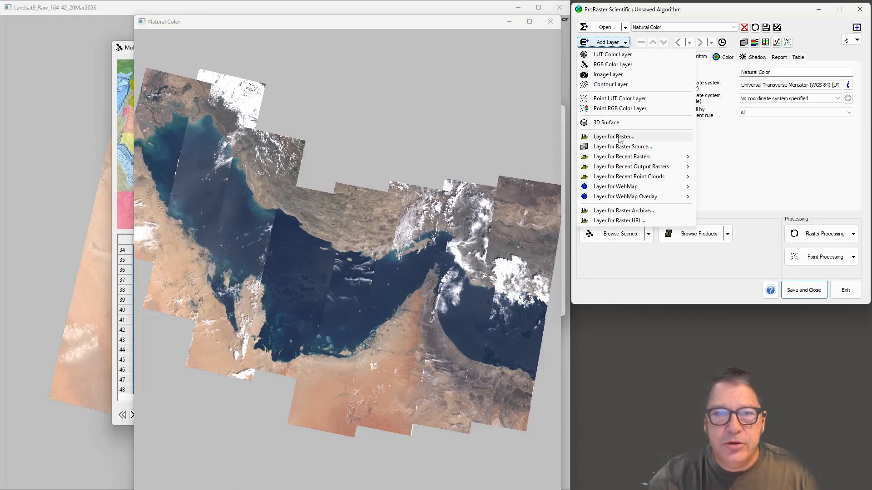
click(613, 54)
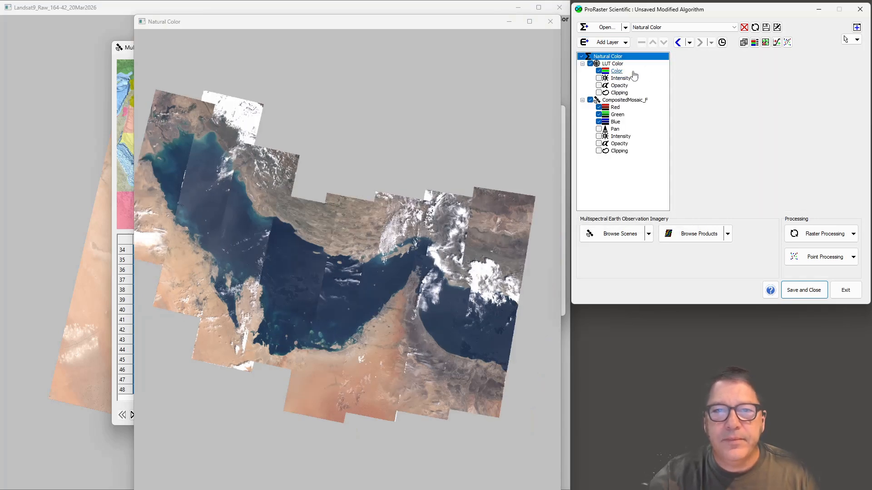
click(616, 71)
click(780, 84)
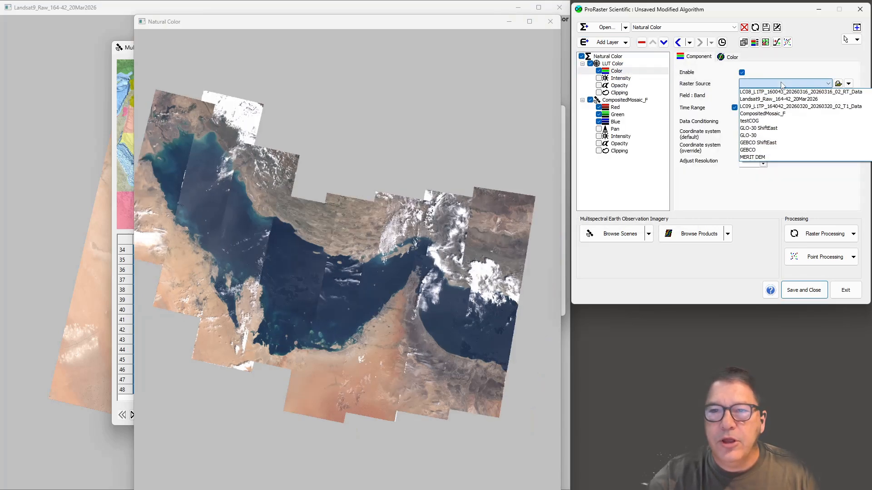
click(758, 114)
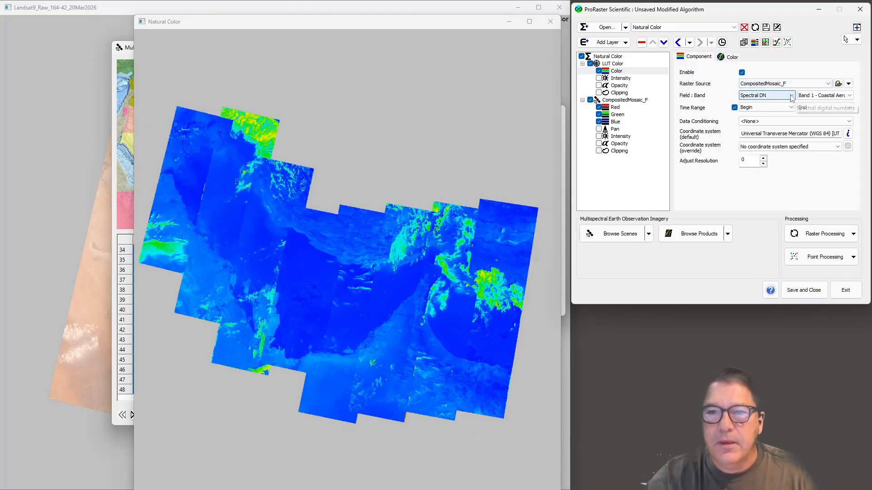
Set the LUT Color layer's Color component to the Constants field and the Acquisition Time band
click(767, 96)
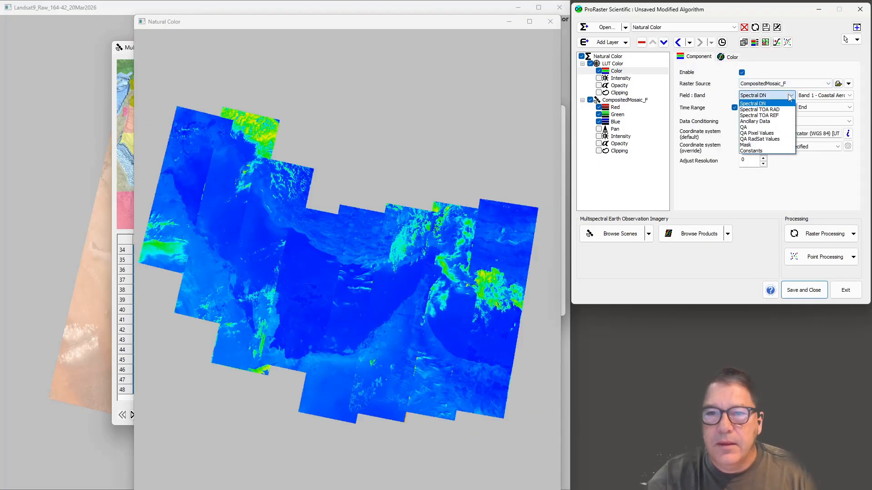
click(759, 151)
click(827, 96)
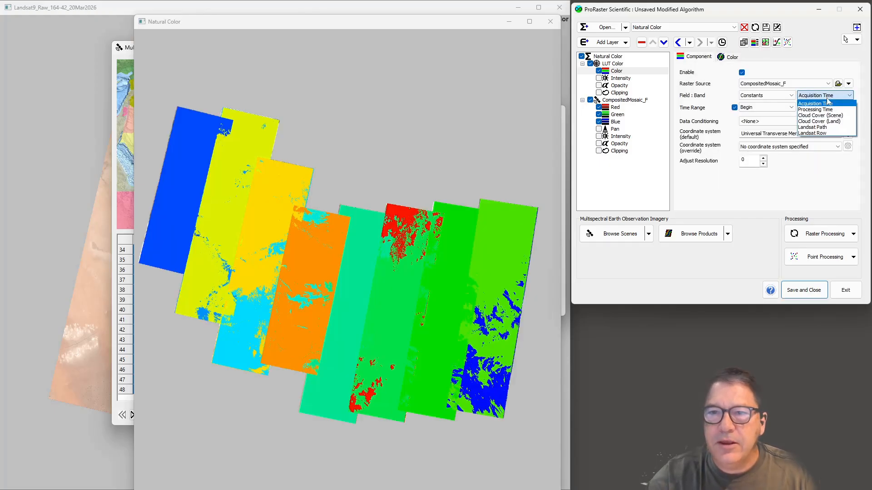
click(827, 103)
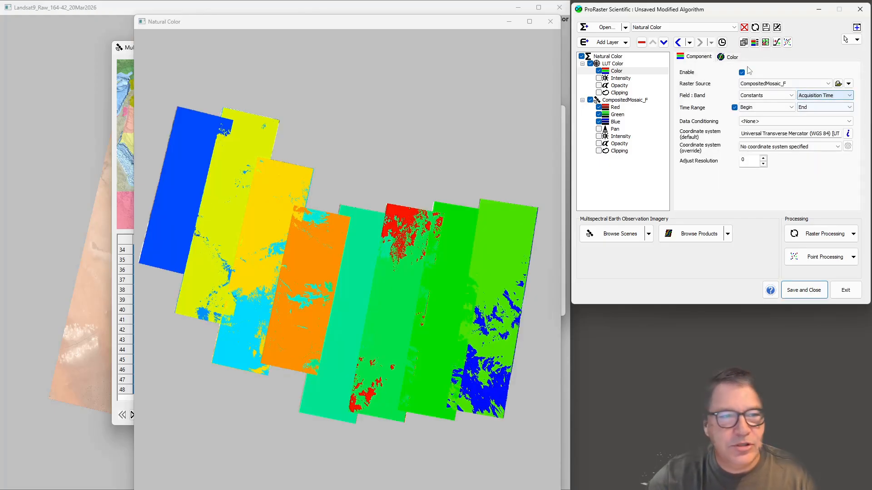
Turn on the Key data value tooltip in the maximised mosaic view and check acquisition times along the thin red strip between scenes
double_click(338, 23)
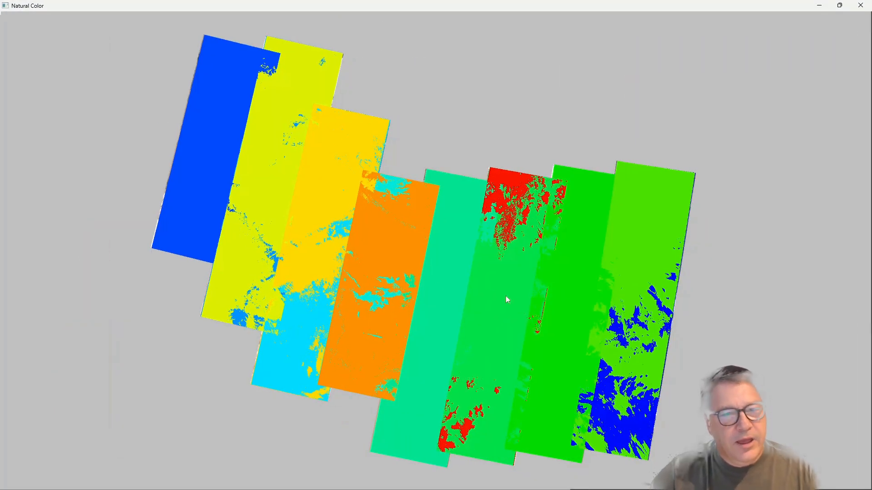
scroll(515, 271, up, 4)
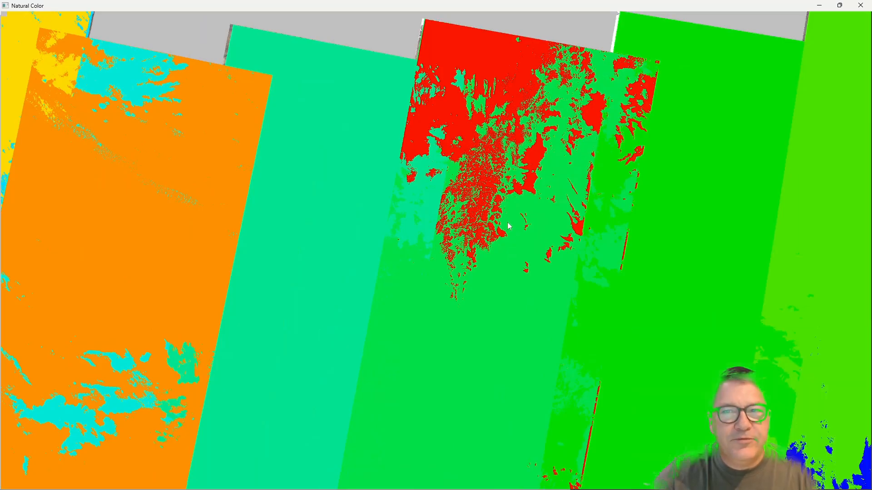
drag(520, 336, 433, 161)
drag(601, 295, 547, 252)
right_click(564, 295)
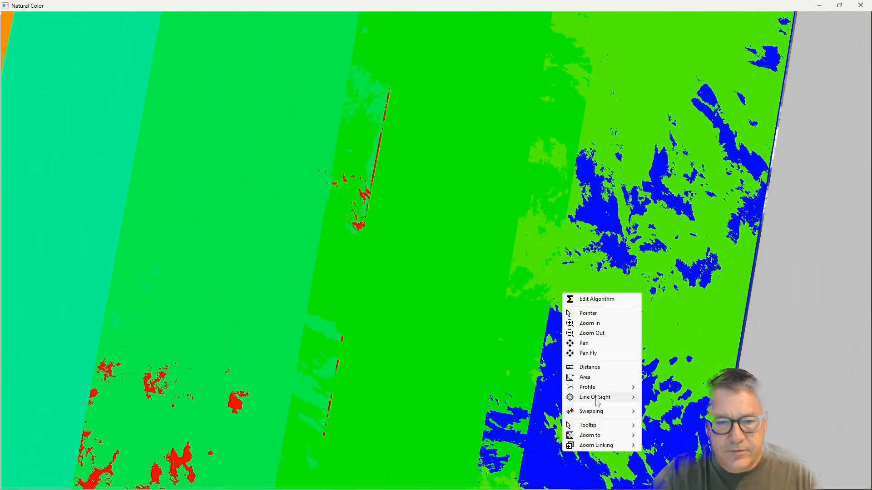
mouse_move(599, 425)
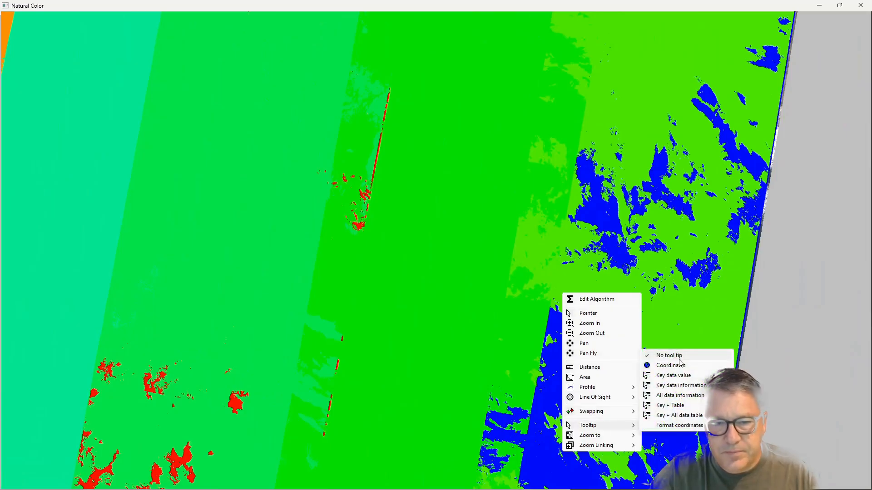
click(659, 376)
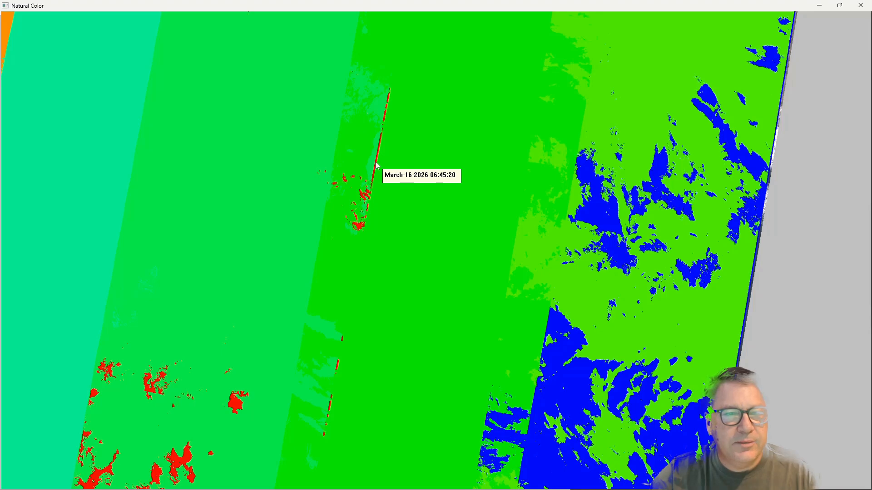
scroll(376, 161, up, 5)
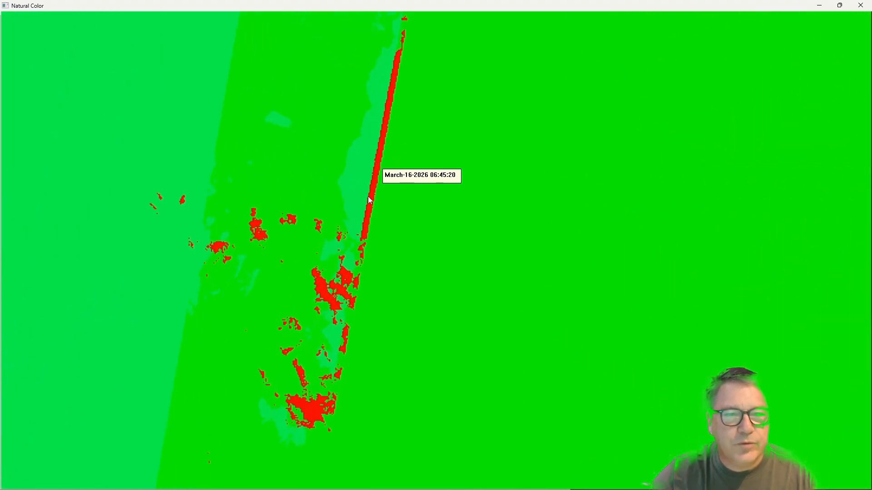